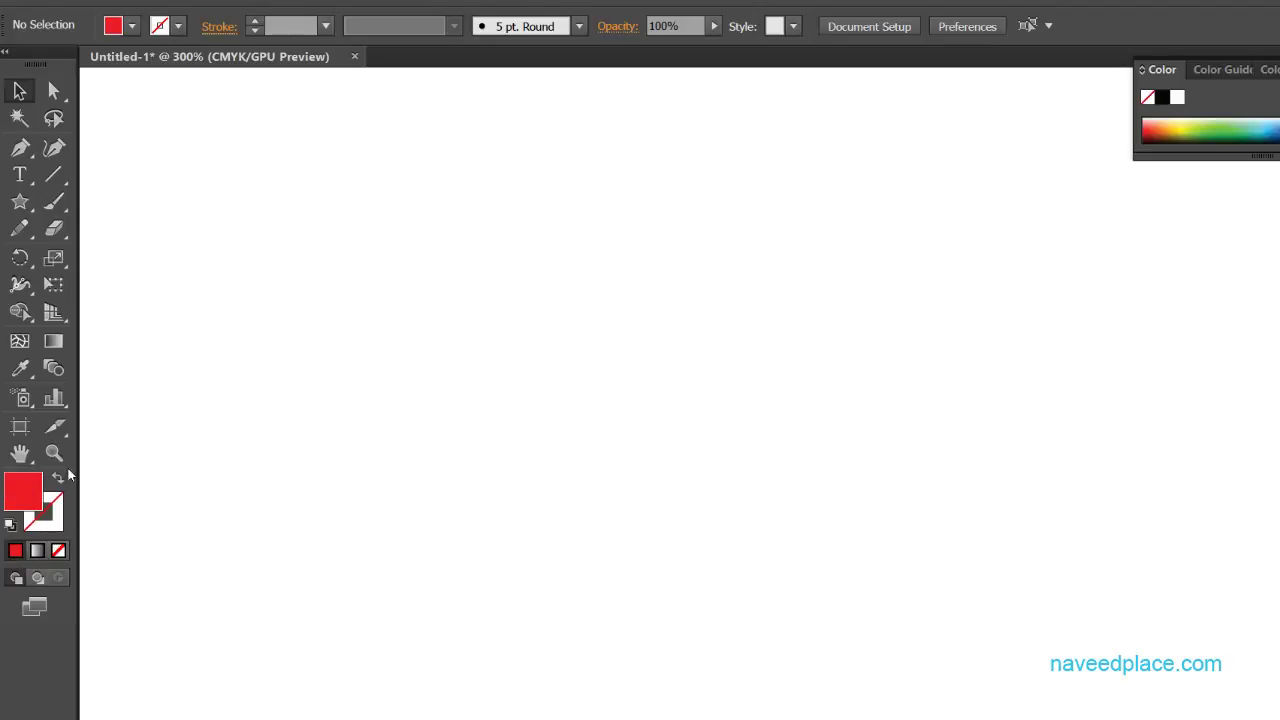
# Draw a large red-filled, unstroked rectangle across the artboard with the Rectangle Tool.
pyautogui.click(21, 202)
pyautogui.click(140, 202)
pyautogui.moveTo(229, 229); pyautogui.dragTo(731, 559)
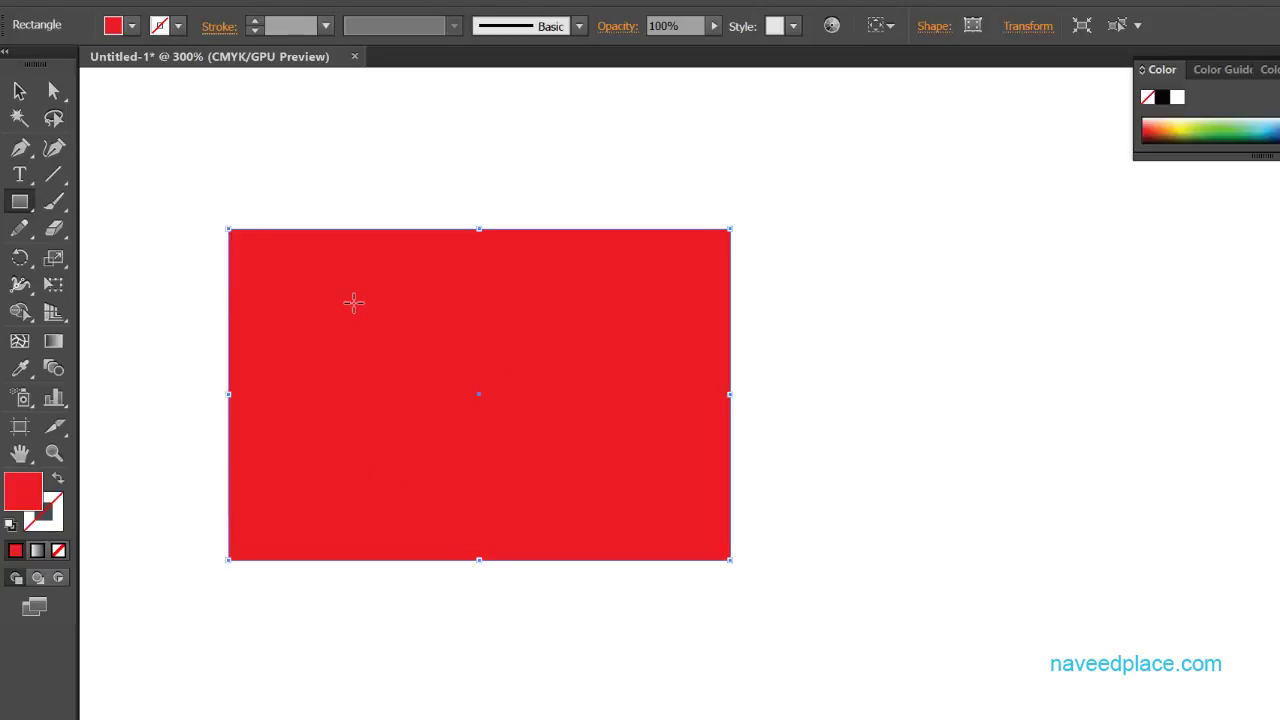
# Set the rectangle's fill to bright blue 2C99DD in the Color Picker.
pyautogui.doubleClick(22, 508)
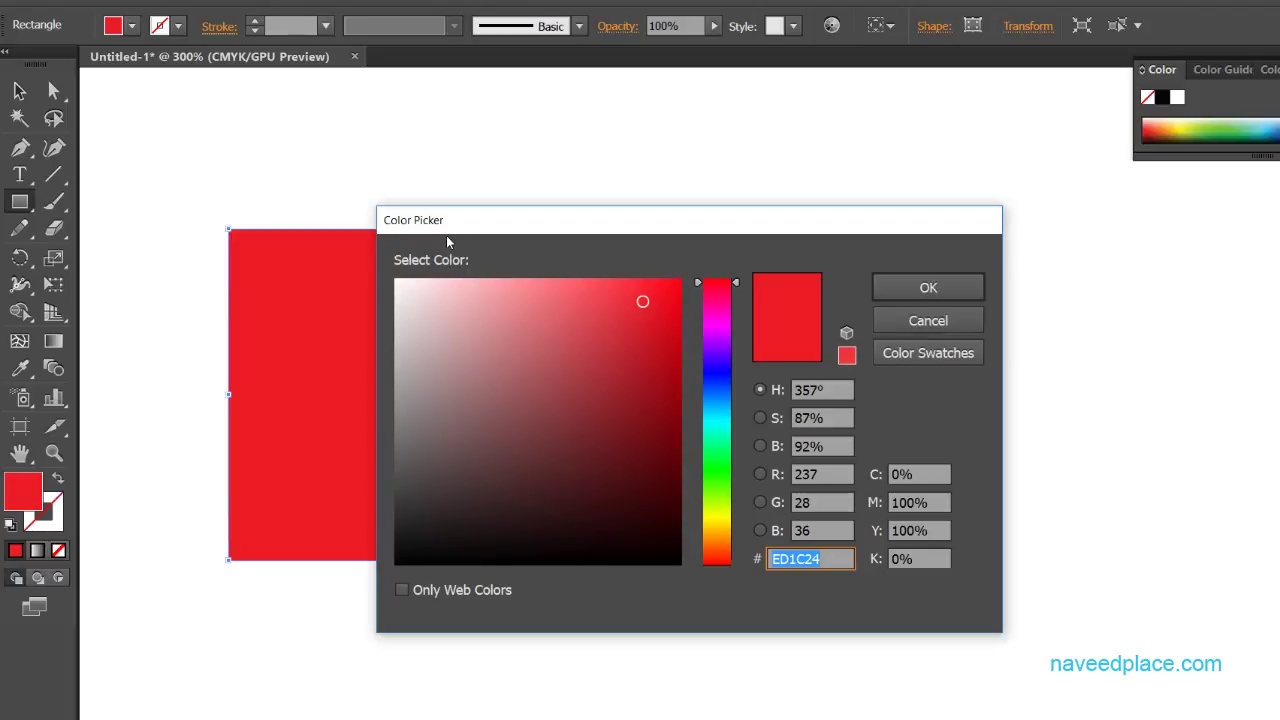
pyautogui.moveTo(594, 226); pyautogui.dragTo(826, 202)
pyautogui.moveTo(875, 307)
pyautogui.mouseDown()
pyautogui.moveTo(866, 346)
pyautogui.moveTo(711, 356)
pyautogui.mouseUp()
pyautogui.click(936, 377)
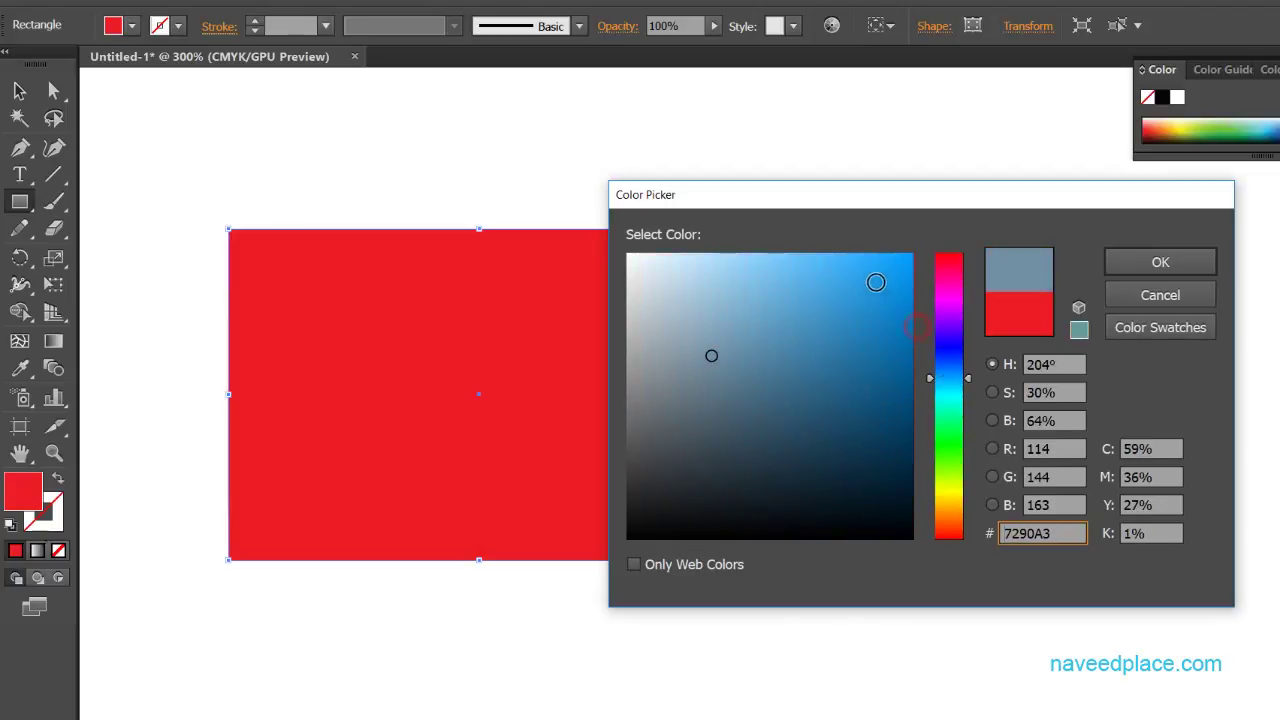
pyautogui.moveTo(837, 289)
pyautogui.mouseDown()
pyautogui.moveTo(835, 259)
pyautogui.moveTo(828, 290)
pyautogui.moveTo(759, 297)
pyautogui.moveTo(855, 290)
pyautogui.mouseUp()
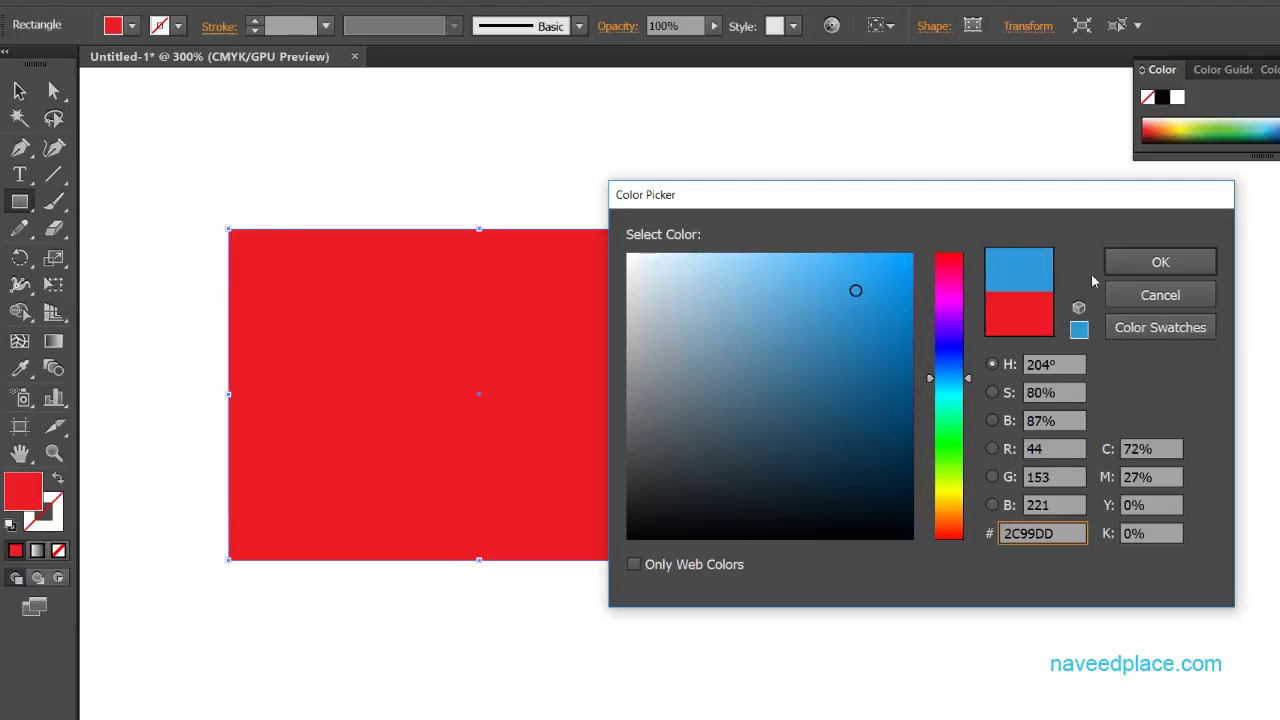
pyautogui.click(1158, 270)
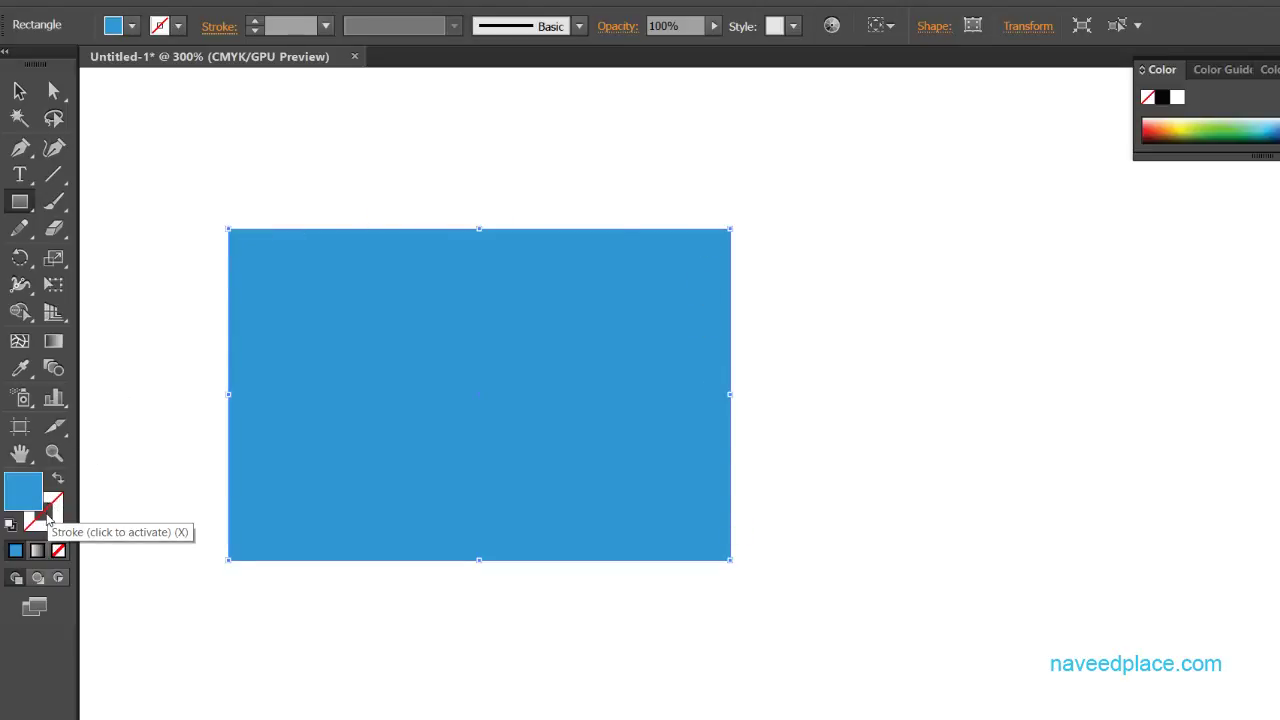
# Select the blue rectangle and give it a 1 pt green stroke, hex 27CC4E.
pyautogui.press('v')
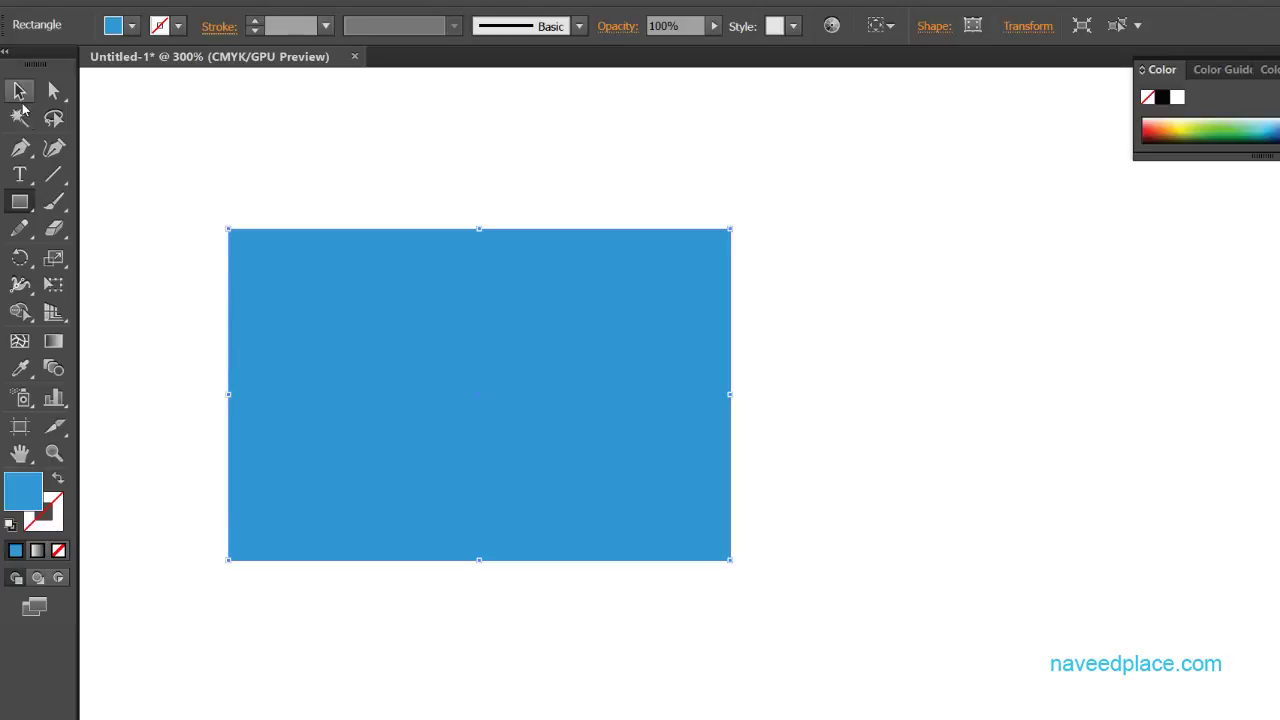
pyautogui.click(345, 362)
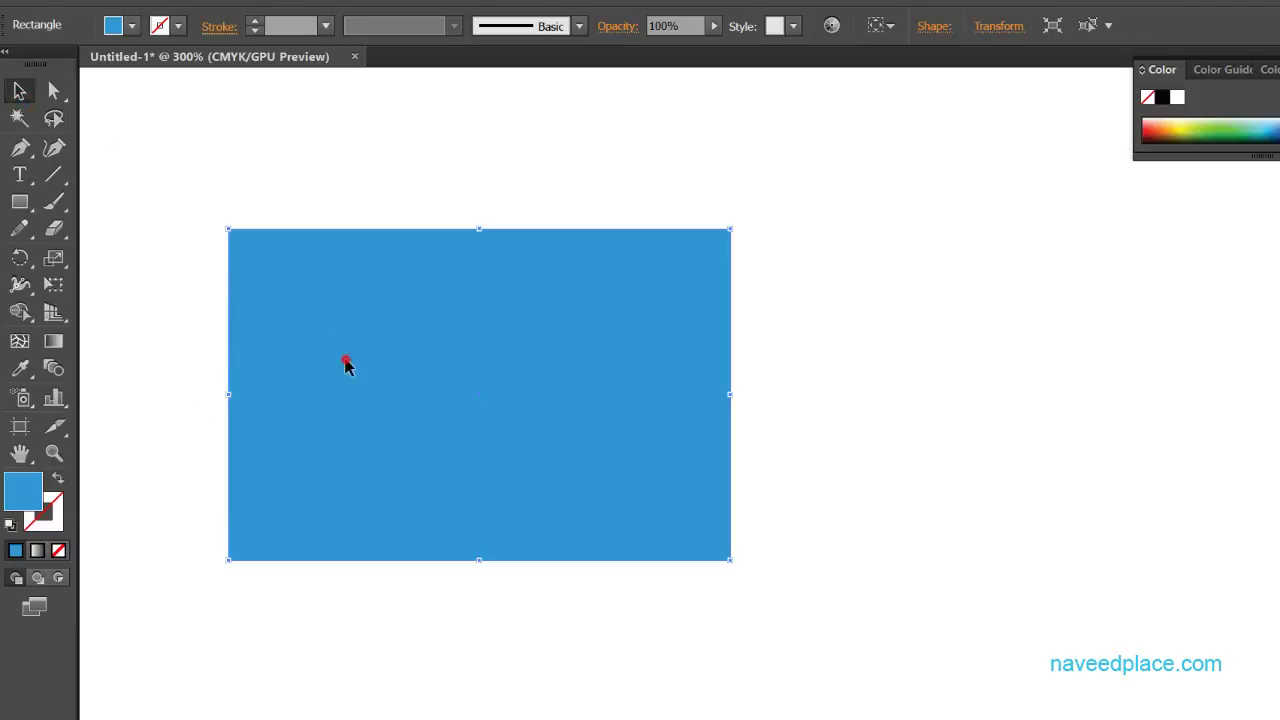
pyautogui.doubleClick(49, 521)
pyautogui.moveTo(849, 438); pyautogui.dragTo(851, 472)
pyautogui.click(708, 476)
pyautogui.click(940, 428)
pyautogui.click(942, 432)
pyautogui.moveTo(871, 391)
pyautogui.mouseDown()
pyautogui.moveTo(857, 271)
pyautogui.moveTo(860, 308)
pyautogui.mouseUp()
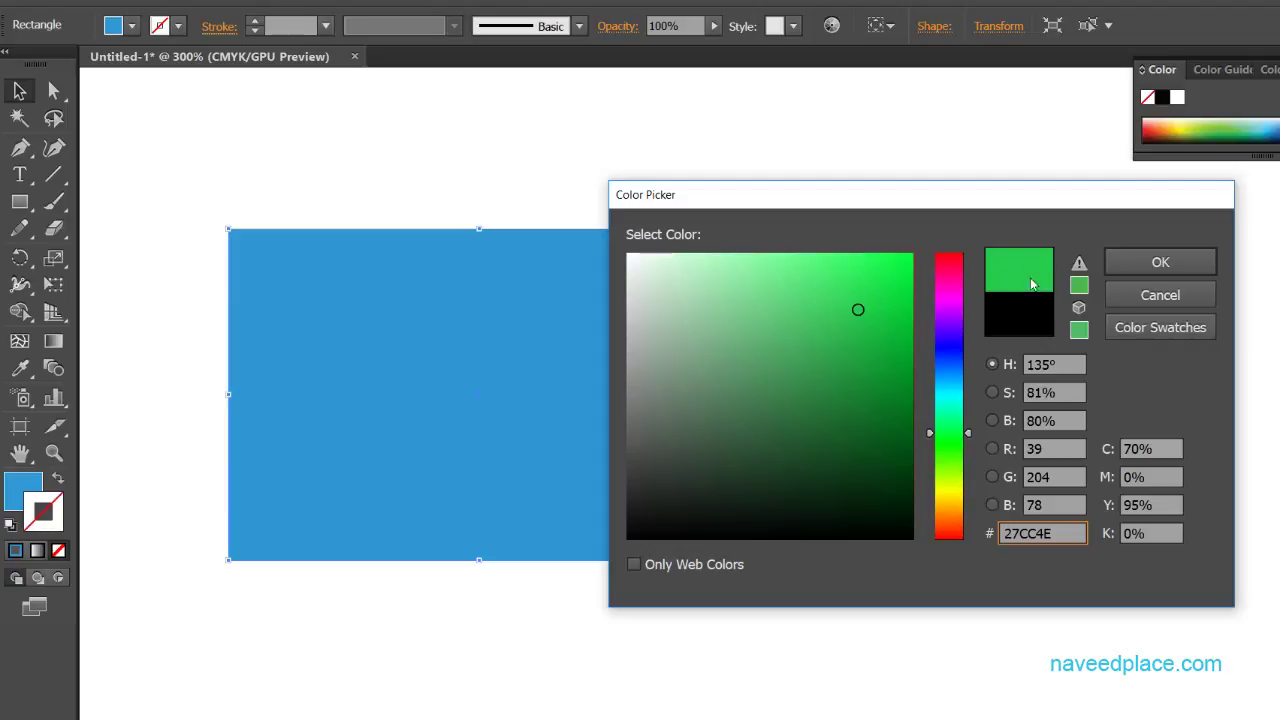
pyautogui.click(1162, 263)
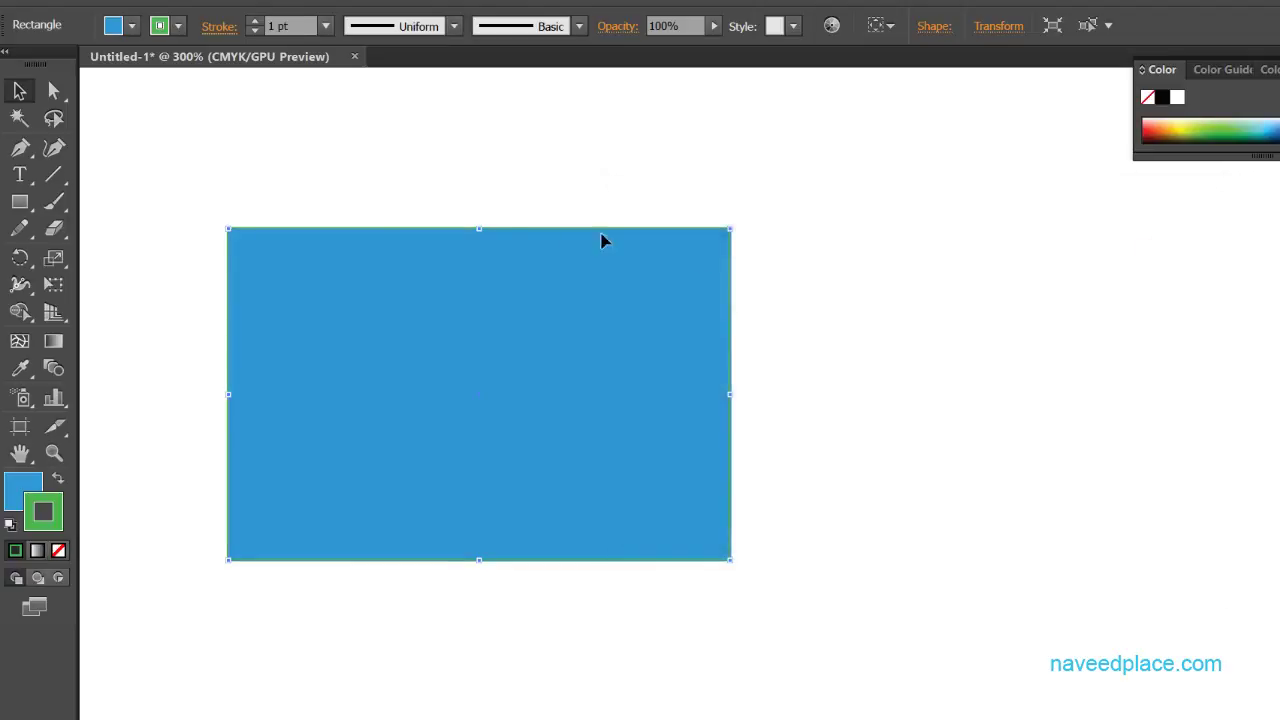
# Zoom in on the rectangle and set its green stroke weight to 12 pt.
pyautogui.click(54, 453)
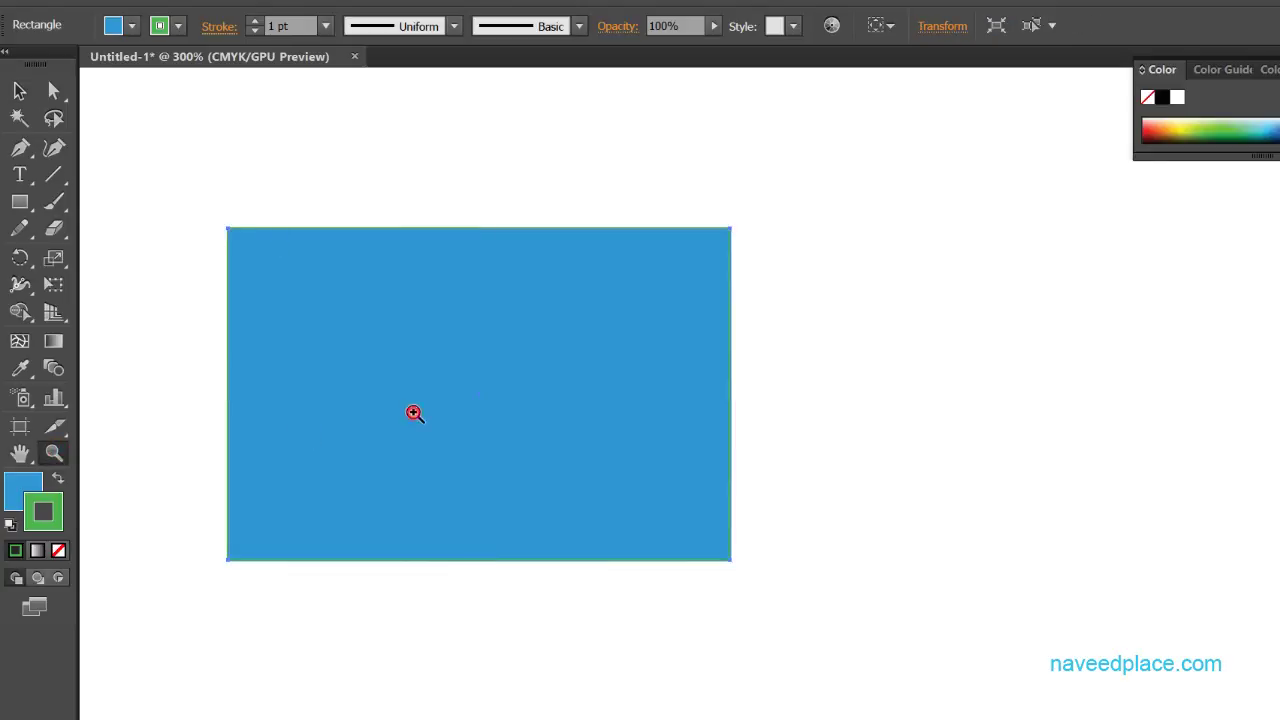
pyautogui.click(414, 414)
pyautogui.moveTo(1009, 412); pyautogui.dragTo(911, 414)
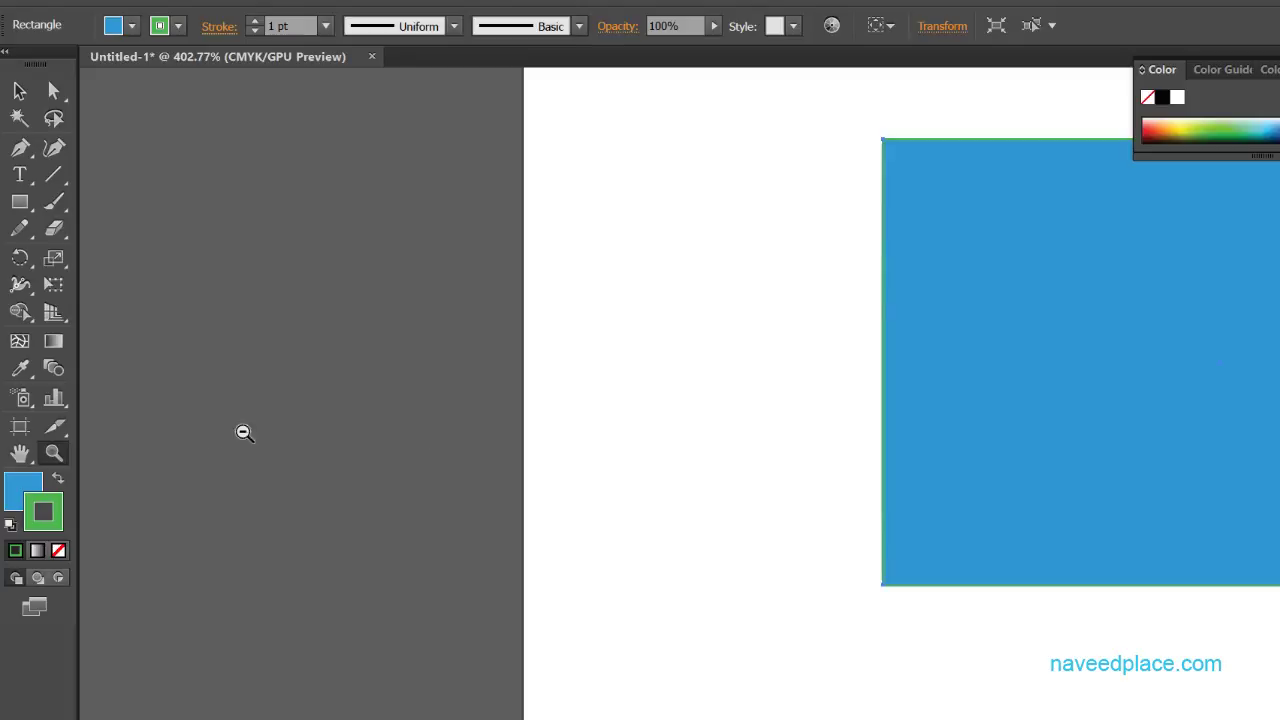
pyautogui.keyDown('alt'); pyautogui.click(428, 430); pyautogui.keyUp('alt')
pyautogui.keyDown('alt'); pyautogui.click(428, 430); pyautogui.keyUp('alt')
pyautogui.moveTo(1020, 458); pyautogui.dragTo(292, 481)
pyautogui.click(365, 421)
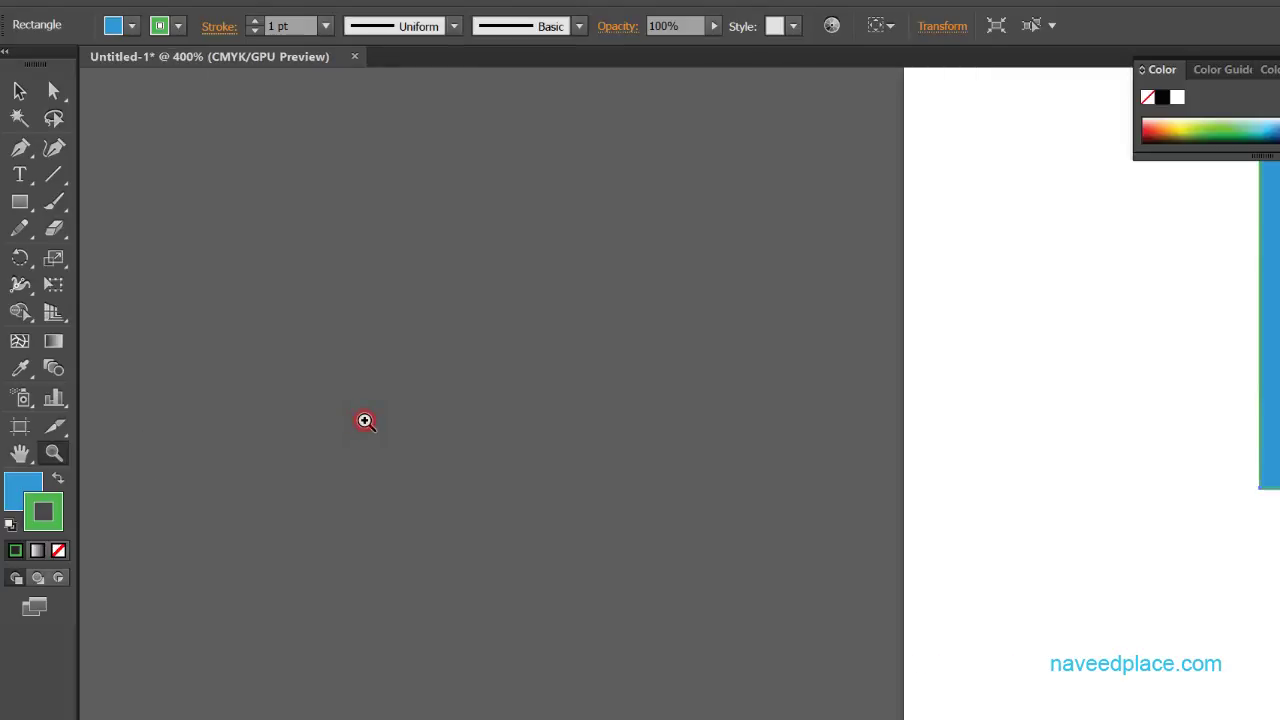
pyautogui.moveTo(1106, 426); pyautogui.dragTo(425, 468)
pyautogui.click(325, 27)
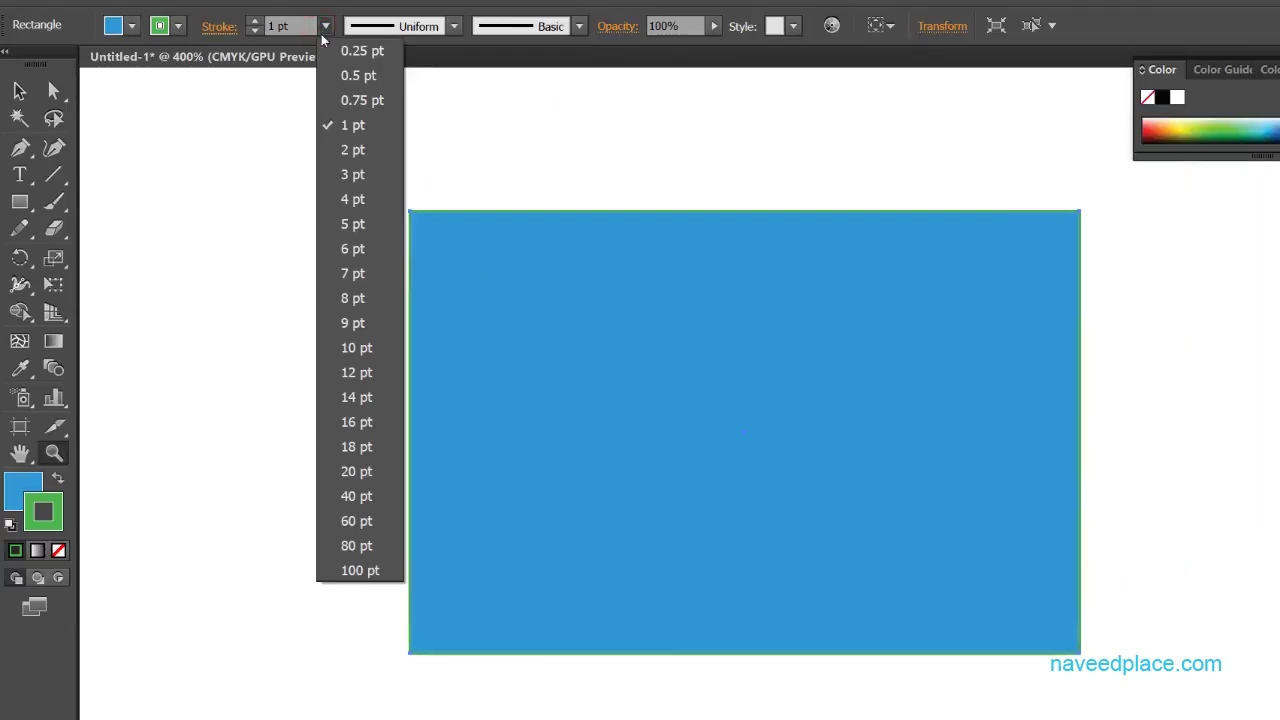
pyautogui.click(345, 372)
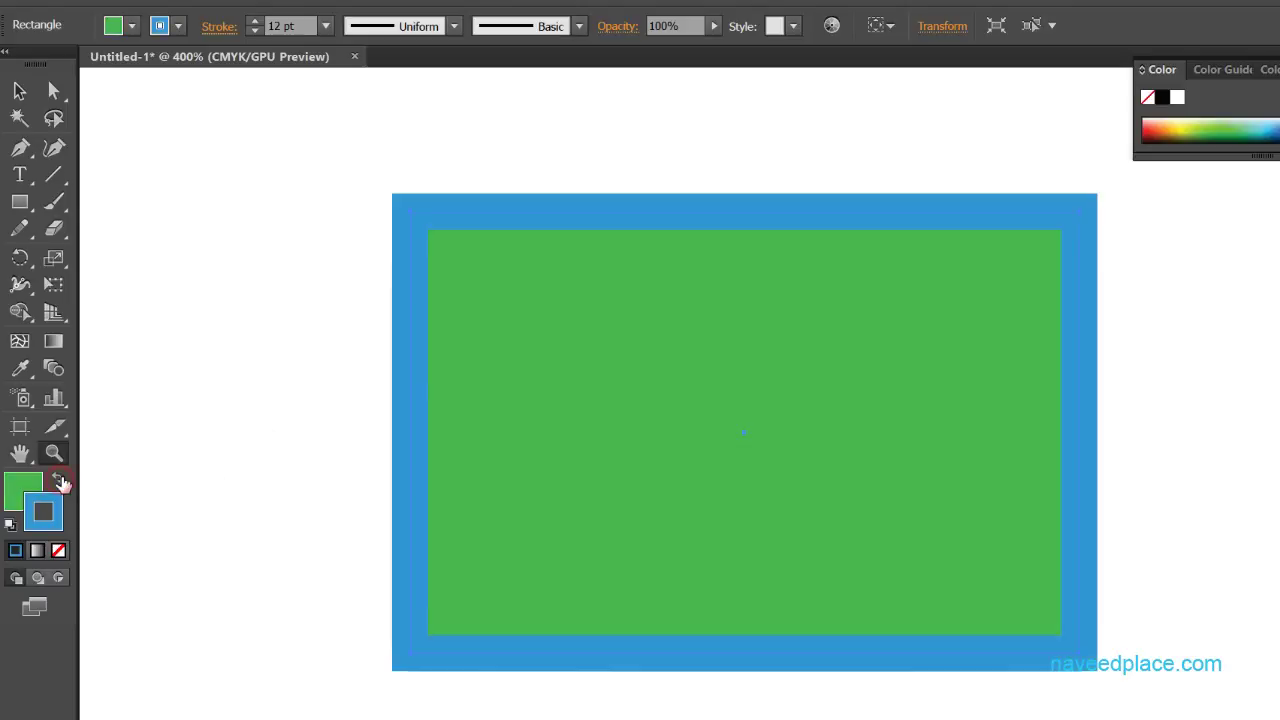
# Swap the fill and stroke colours, then reset to the default white fill and black stroke.
pyautogui.click(58, 480)
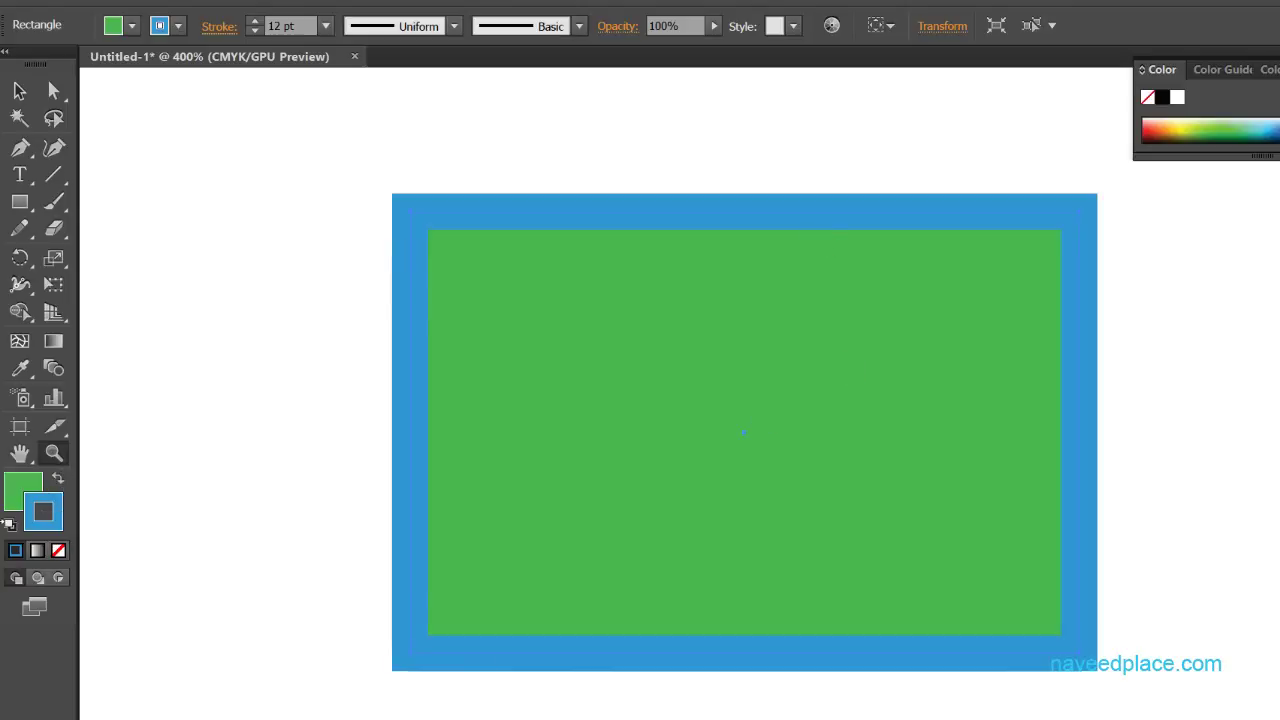
pyautogui.click(10, 525)
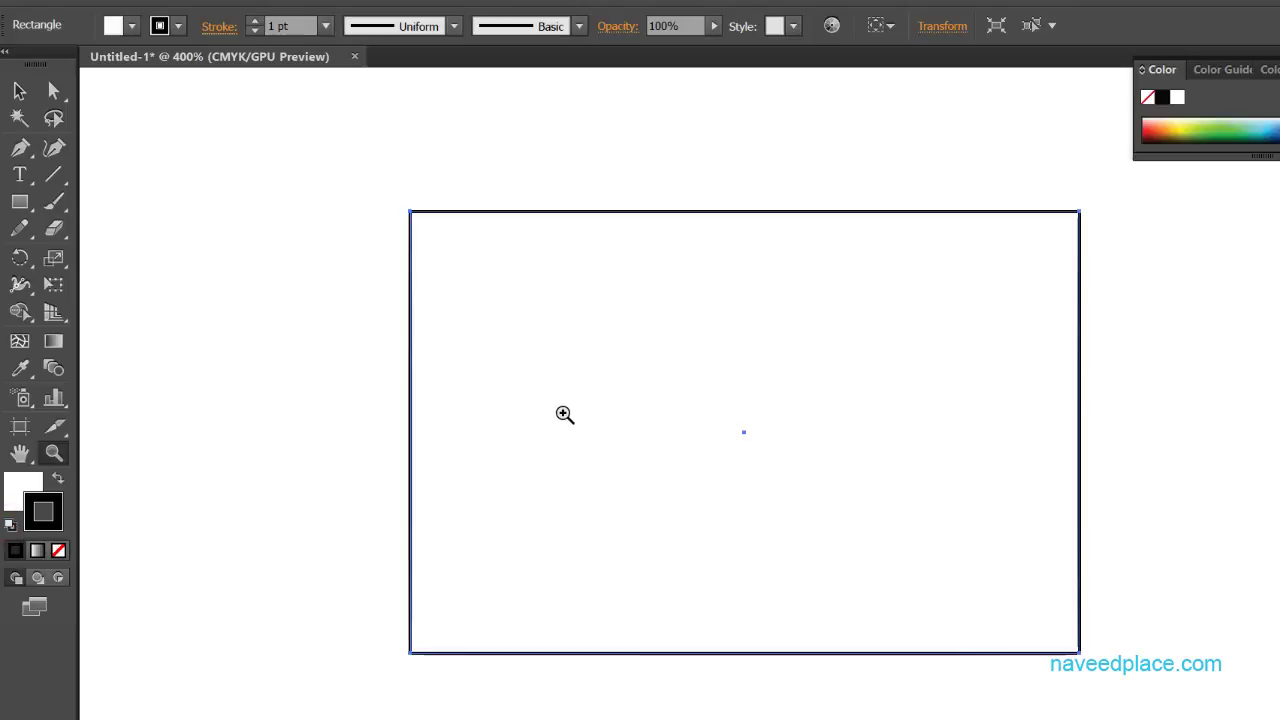
# Apply a linear gradient to the outline and set its starting stop to yellow.
pyautogui.click(36, 551)
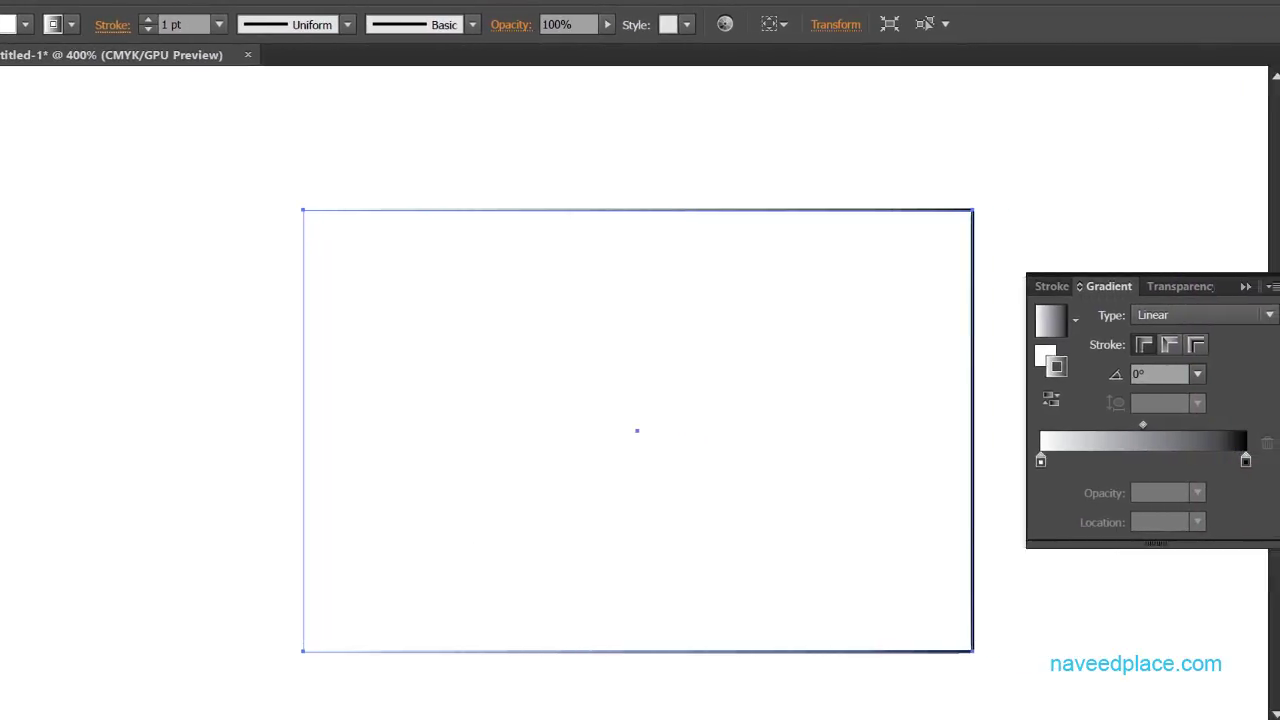
pyautogui.doubleClick(1041, 461)
pyautogui.click(1041, 461)
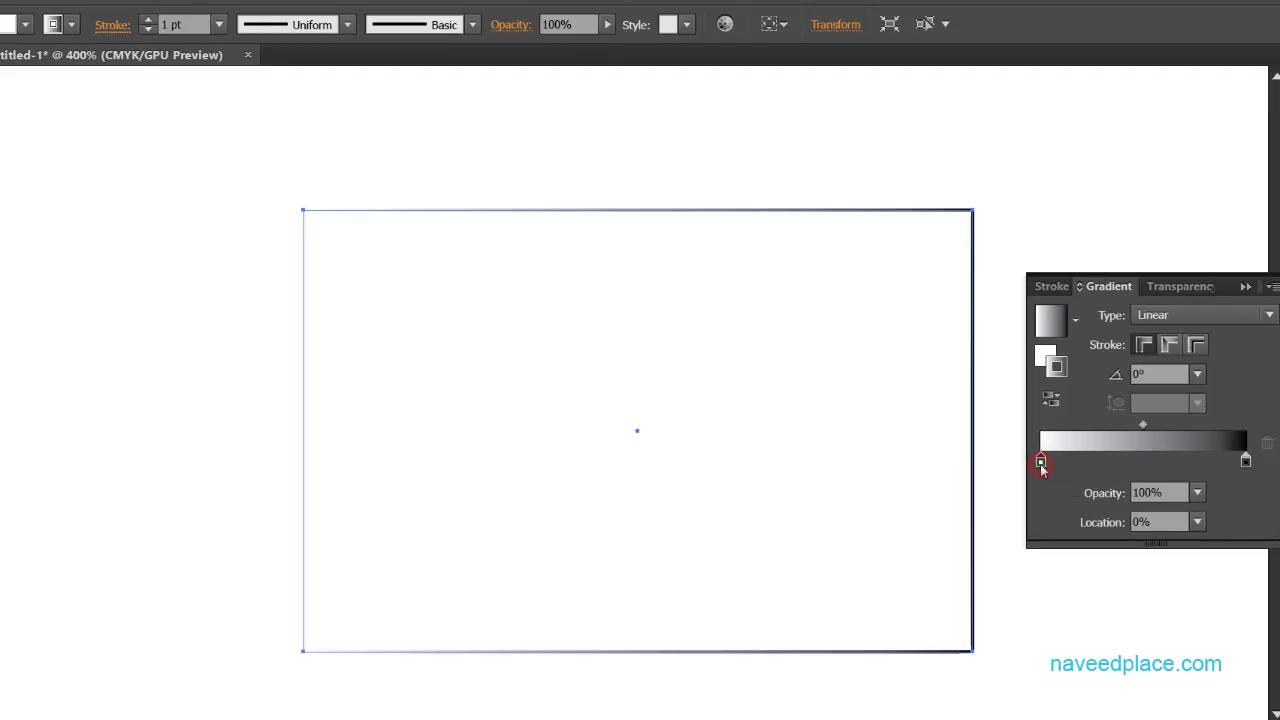
pyautogui.doubleClick(1041, 461)
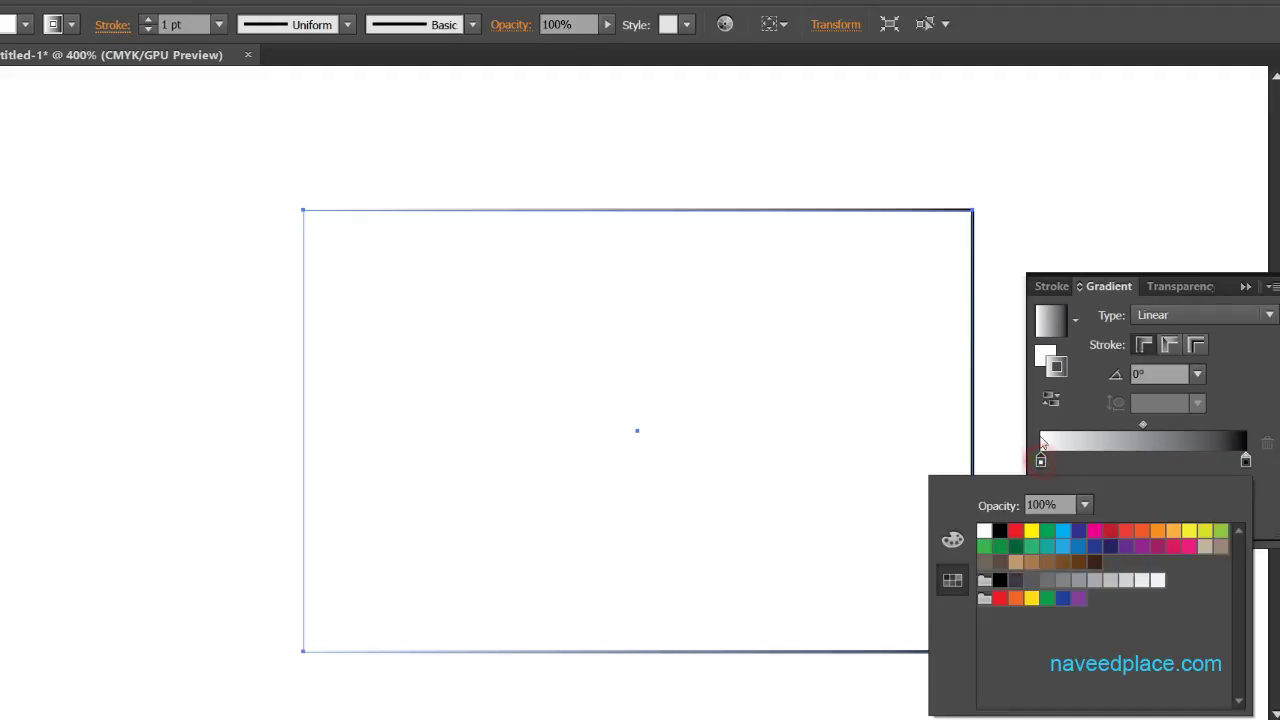
pyautogui.click(1032, 534)
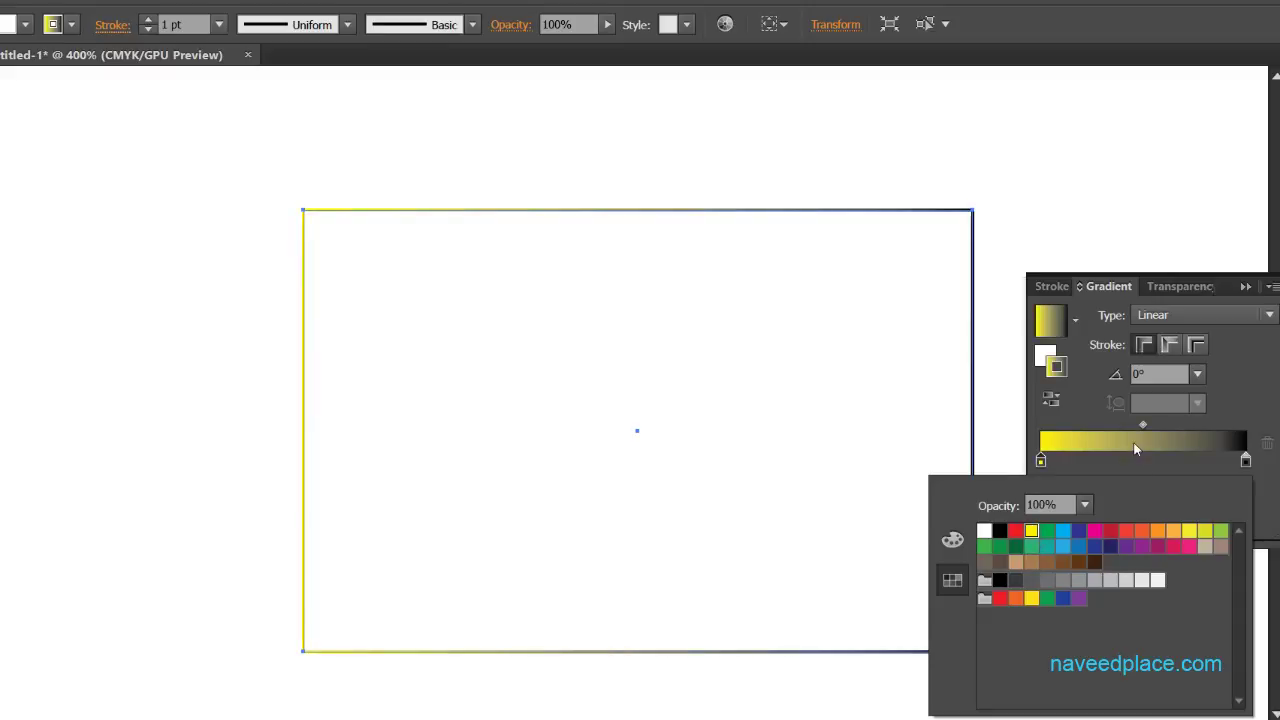
# Add a red middle gradient stop at 53.23% and move the black end stop inward.
pyautogui.click(1158, 460)
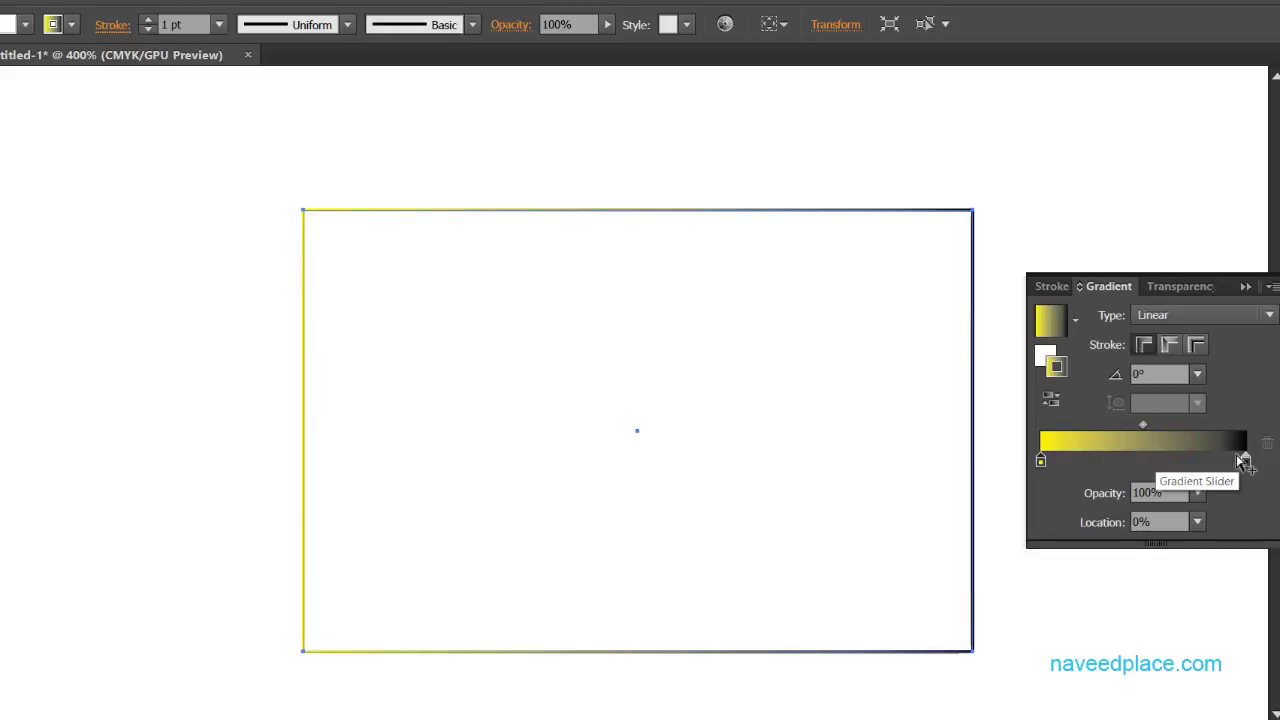
pyautogui.moveTo(1245, 460); pyautogui.dragTo(1212, 461)
pyautogui.click(1156, 460)
pyautogui.click(1151, 460)
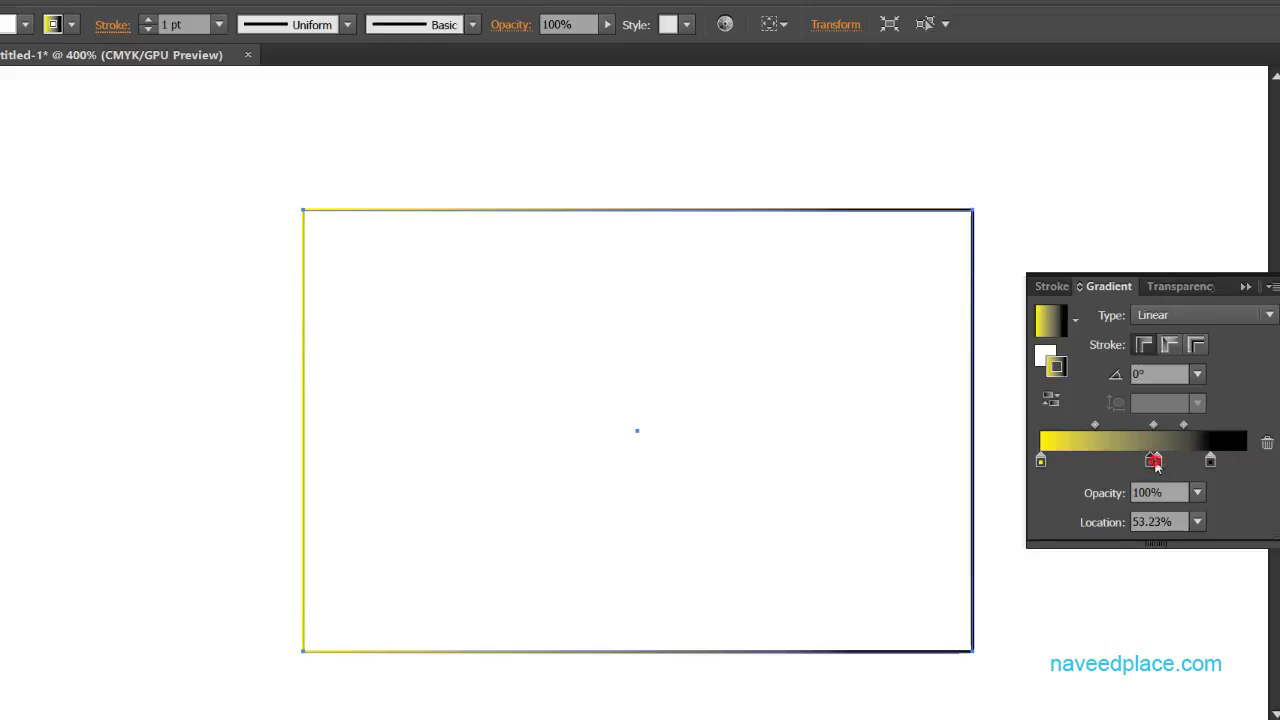
pyautogui.doubleClick(1154, 460)
pyautogui.click(1010, 532)
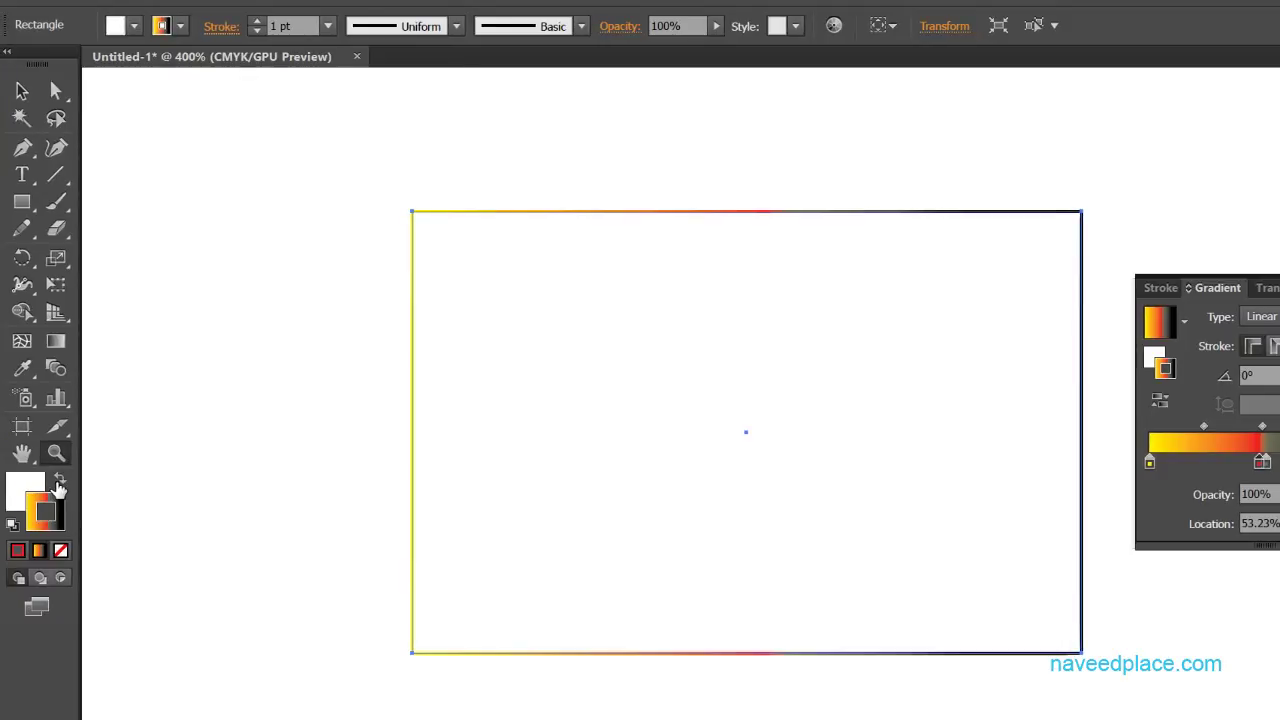
# Move the gradient from stroke to fill, then set both stroke and fill to None.
pyautogui.click(59, 484)
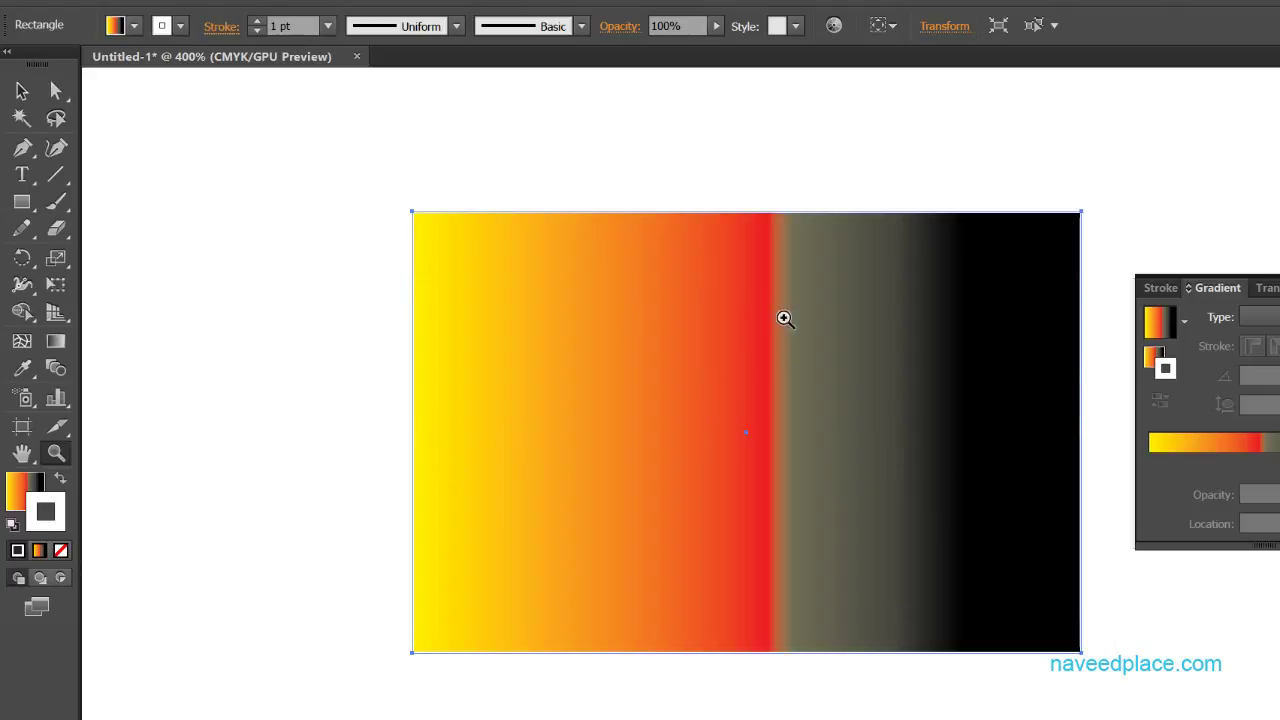
pyautogui.click(57, 553)
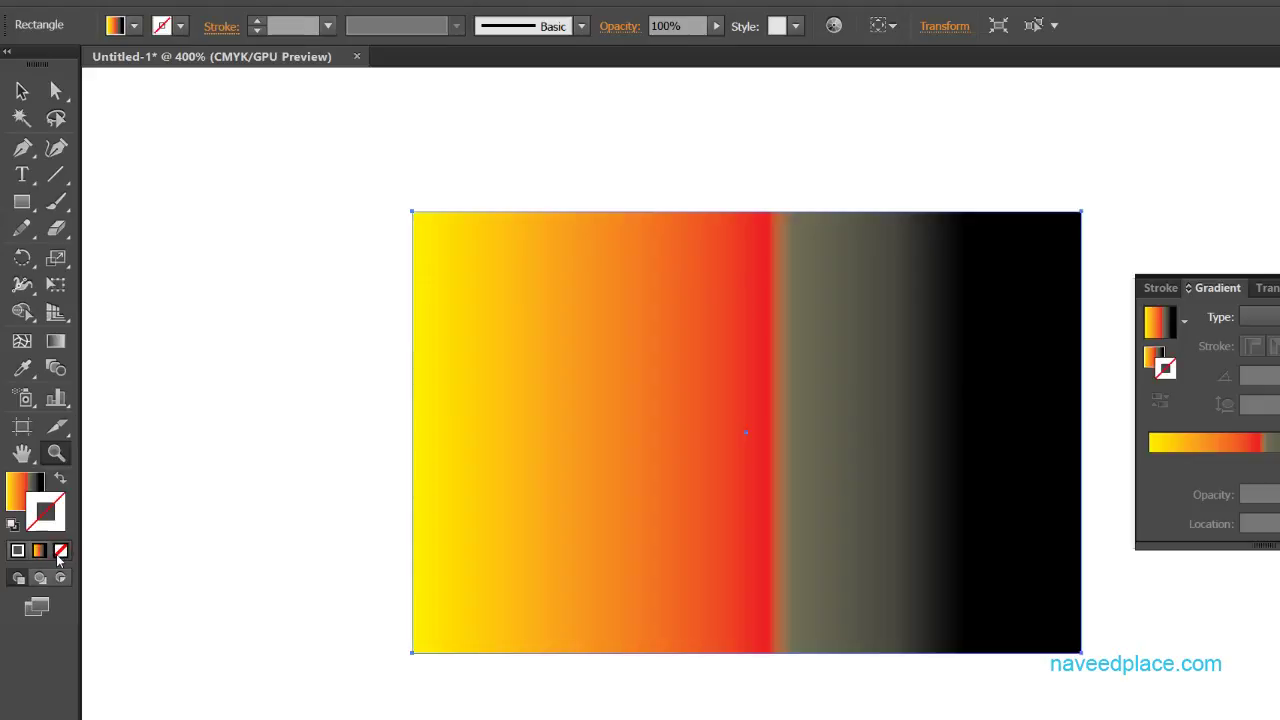
pyautogui.click(24, 488)
pyautogui.click(61, 550)
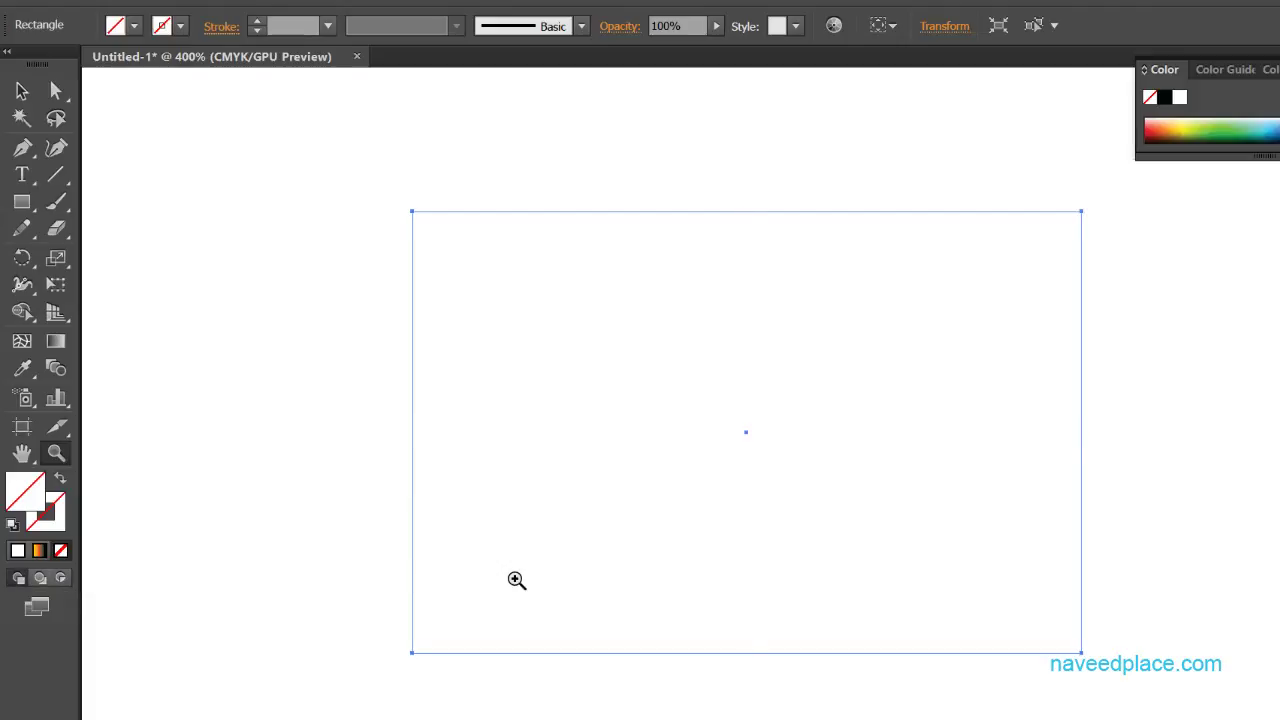
# Deselect all, draw a second rectangle near the top left, and fill it blue.
pyautogui.hotkey('ctrl', 'shift', 'a')
pyautogui.moveTo(22, 204); pyautogui.dragTo(514, 456)
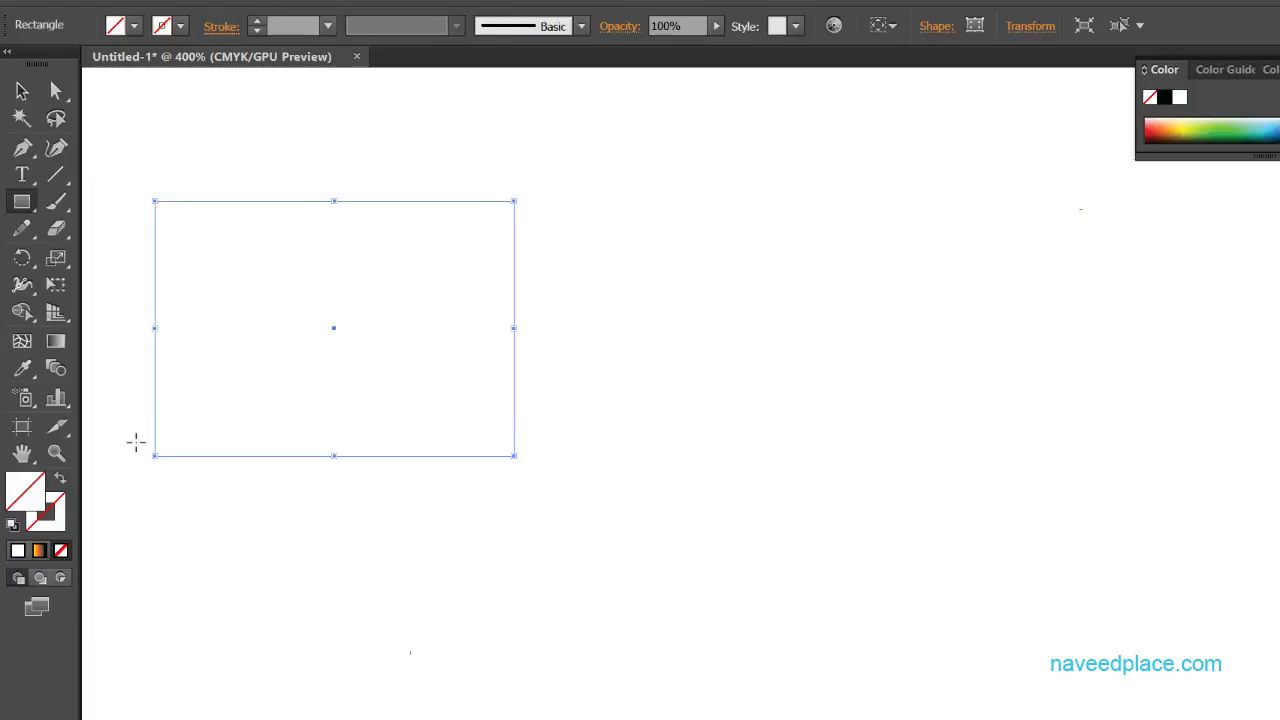
pyautogui.click(132, 25)
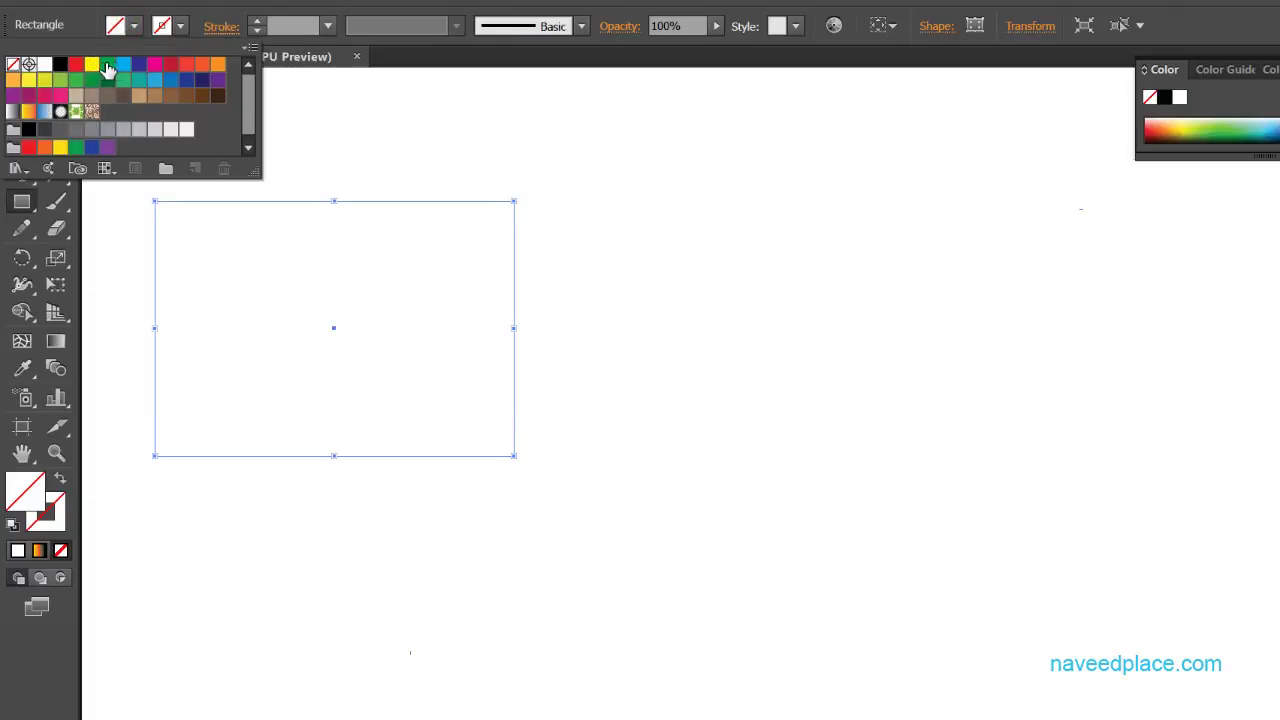
pyautogui.click(123, 64)
# Draw a yellow-filled rectangle overlapping the blue rectangle's lower-right corner.
pyautogui.press('Escape')
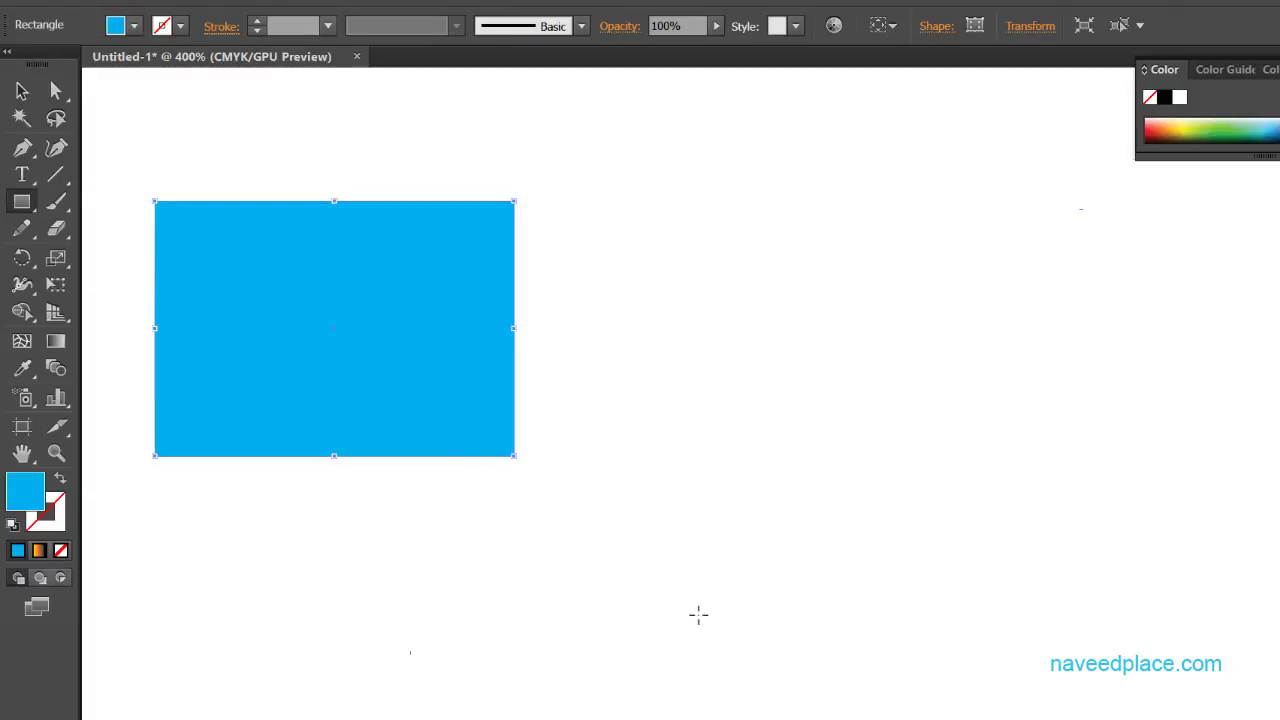
pyautogui.moveTo(444, 345)
pyautogui.mouseDown()
pyautogui.moveTo(620, 592)
pyautogui.moveTo(680, 625)
pyautogui.mouseUp()
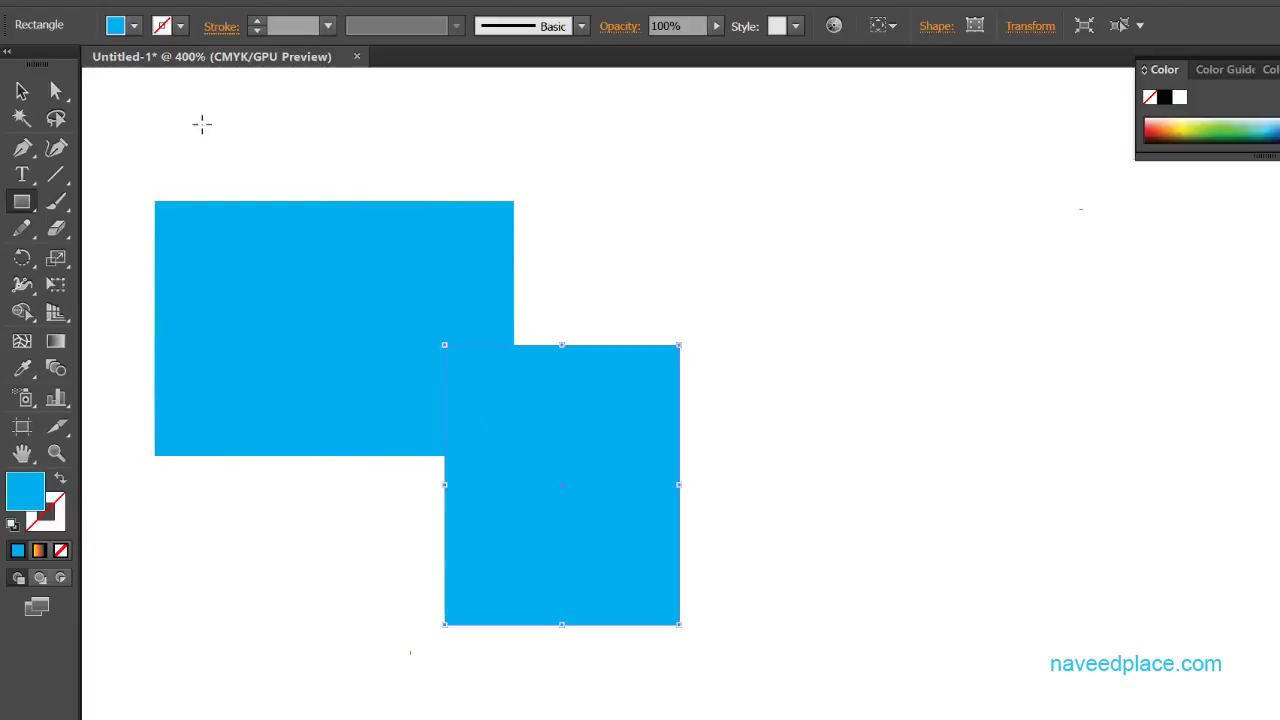
pyautogui.click(133, 25)
pyautogui.click(92, 64)
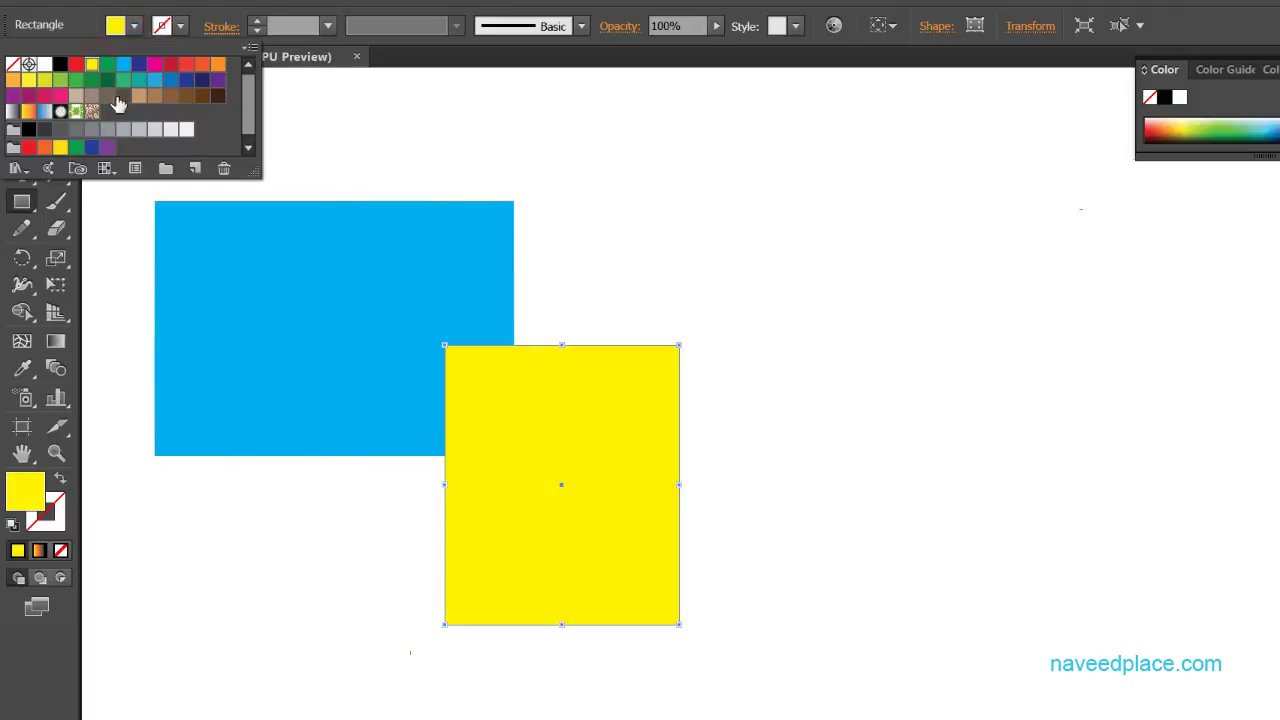
pyautogui.press('Escape')
# Select the blue and then the yellow rectangle to show the yellow one sits on top.
pyautogui.click(21, 91)
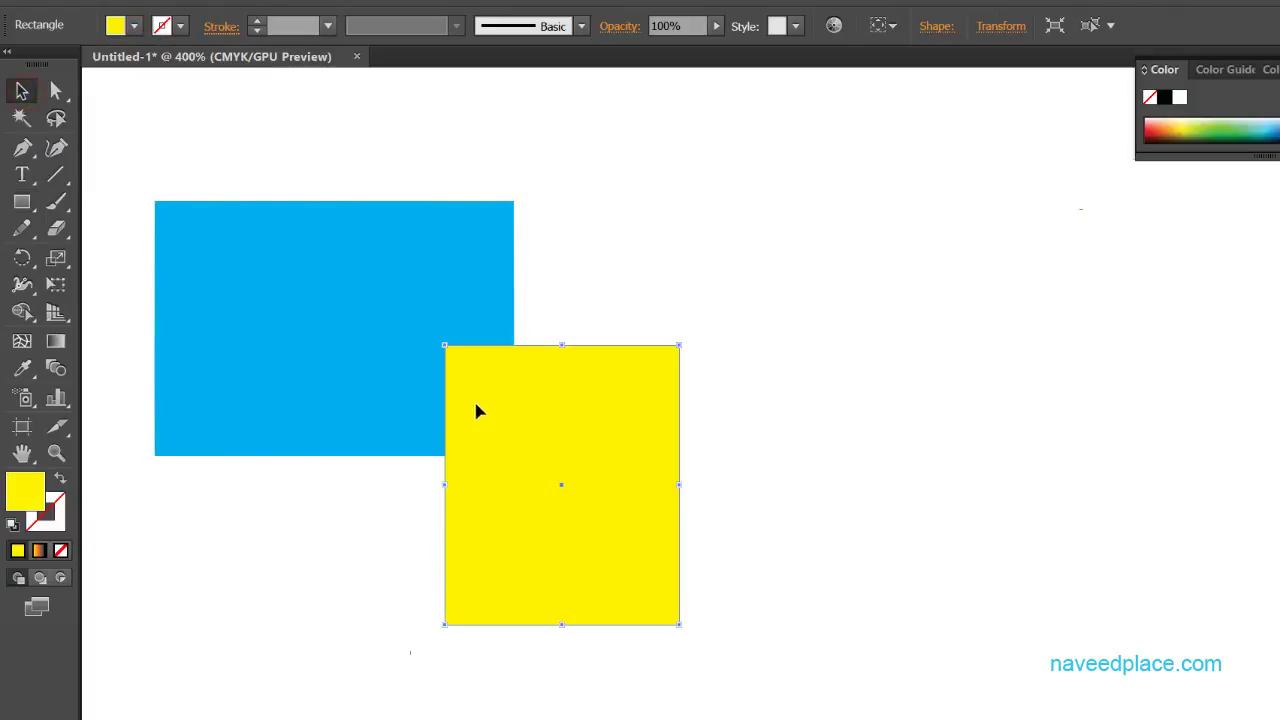
pyautogui.click(403, 329)
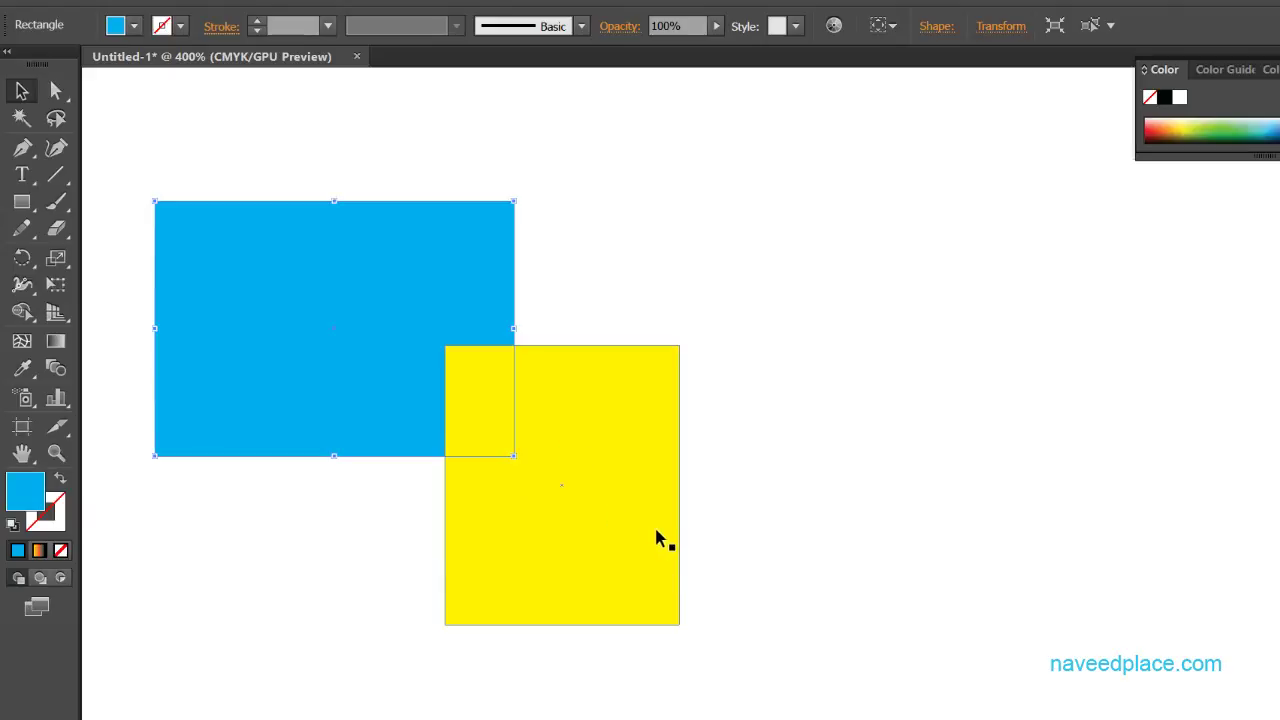
pyautogui.click(600, 521)
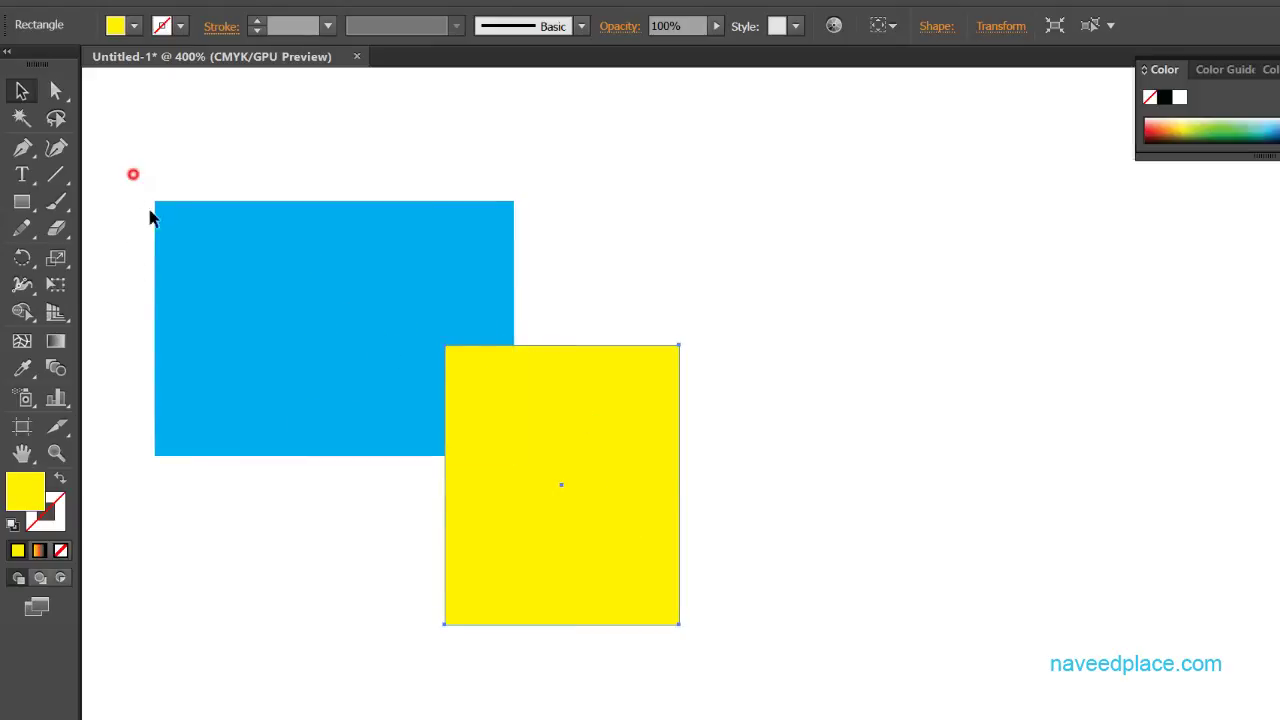
# Draw a new blue rectangle on the right side of the artboard.
pyautogui.moveTo(134, 177); pyautogui.dragTo(141, 455)
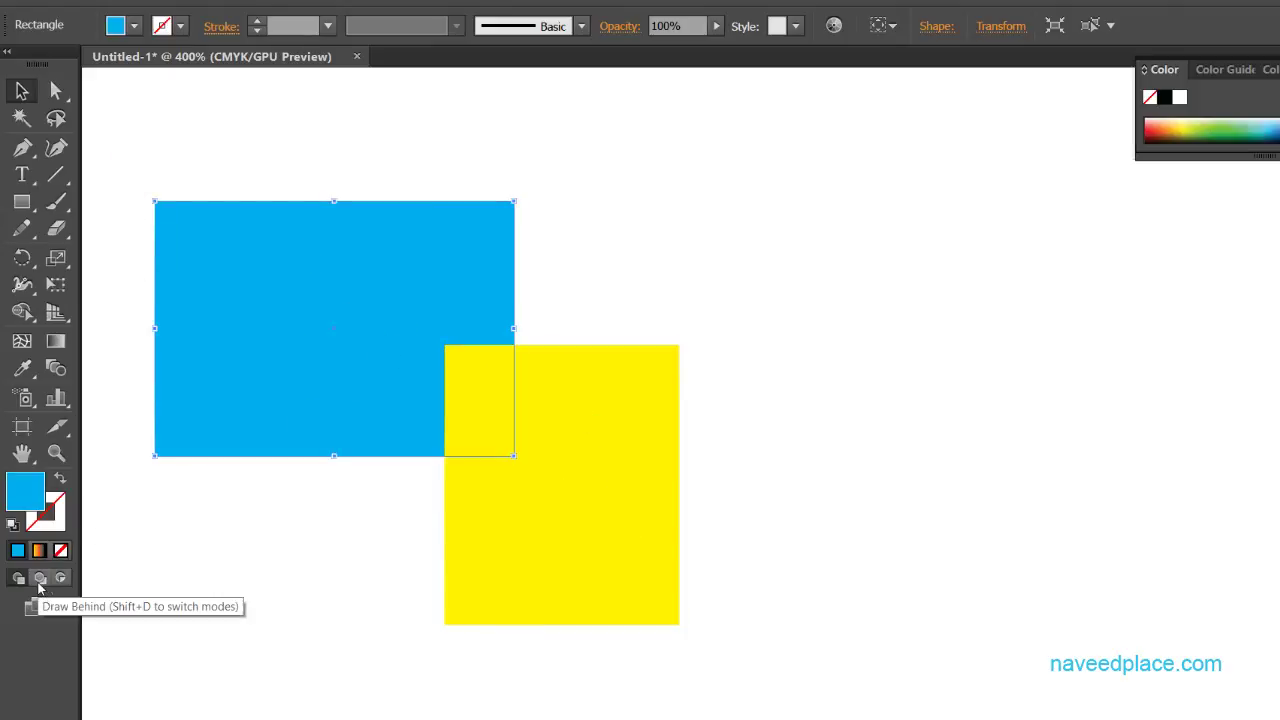
pyautogui.click(203, 584)
pyautogui.moveTo(22, 201); pyautogui.dragTo(93, 198)
pyautogui.moveTo(782, 173)
pyautogui.mouseDown()
pyautogui.moveTo(803, 220)
pyautogui.moveTo(1066, 440)
pyautogui.moveTo(1124, 441)
pyautogui.mouseUp()
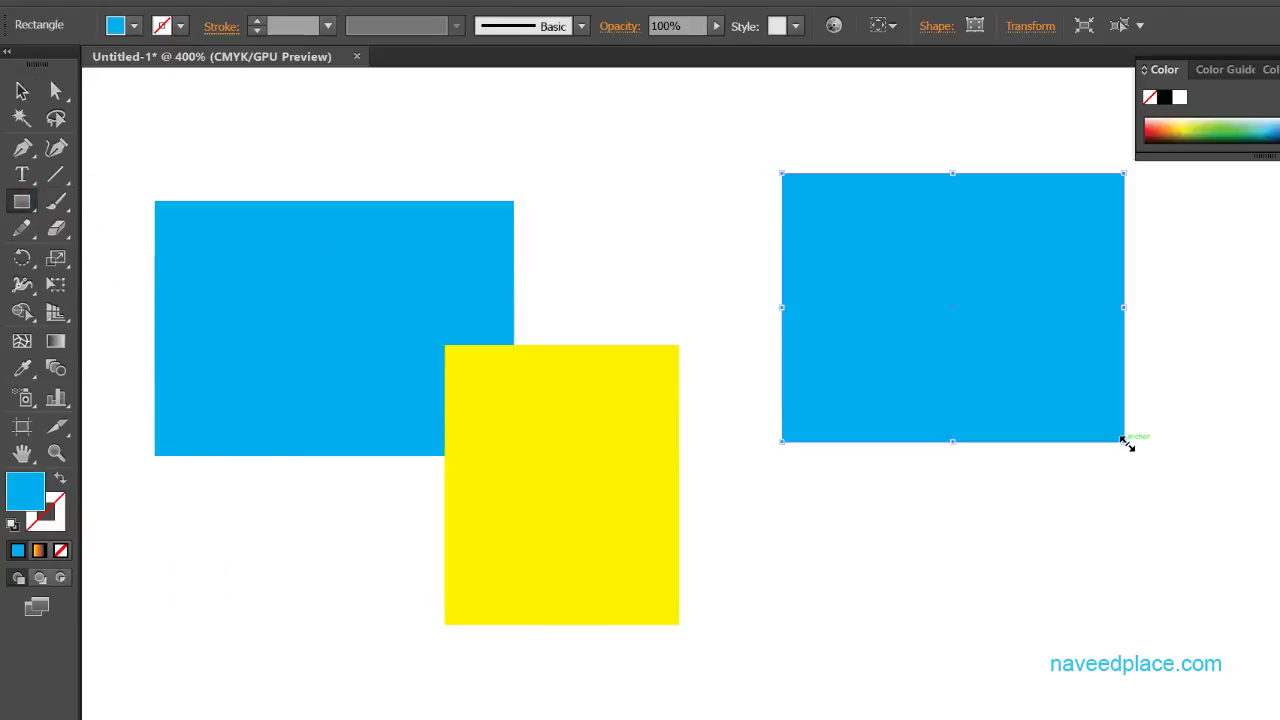
# In Draw Behind mode, draw a yellow rectangle behind the right blue rectangle's lower part.
pyautogui.click(40, 579)
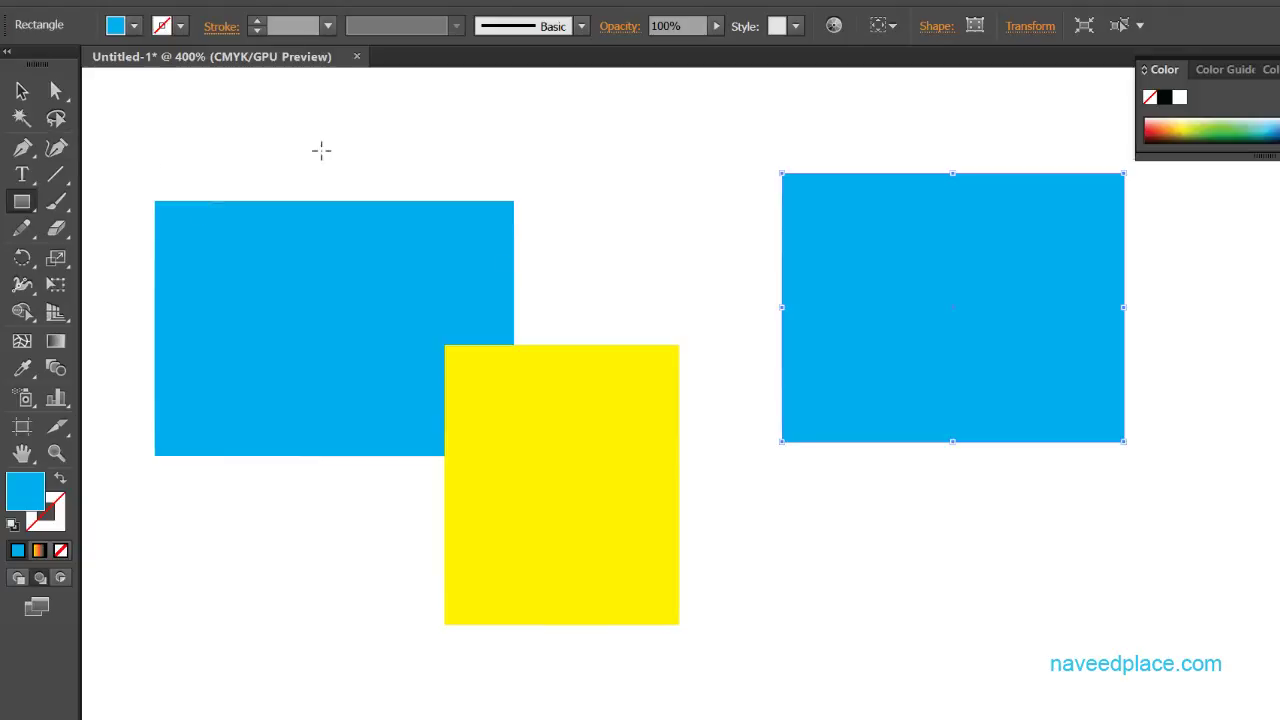
pyautogui.moveTo(910, 384); pyautogui.dragTo(1100, 553)
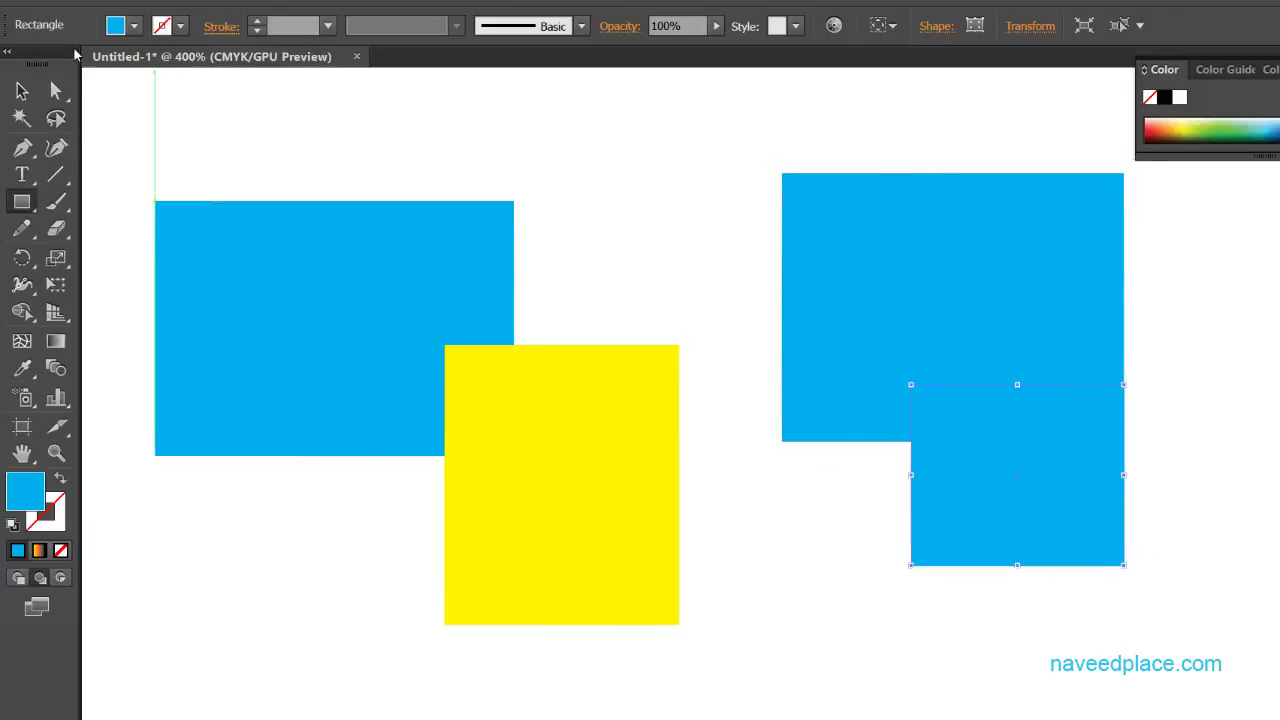
pyautogui.click(134, 26)
pyautogui.click(88, 64)
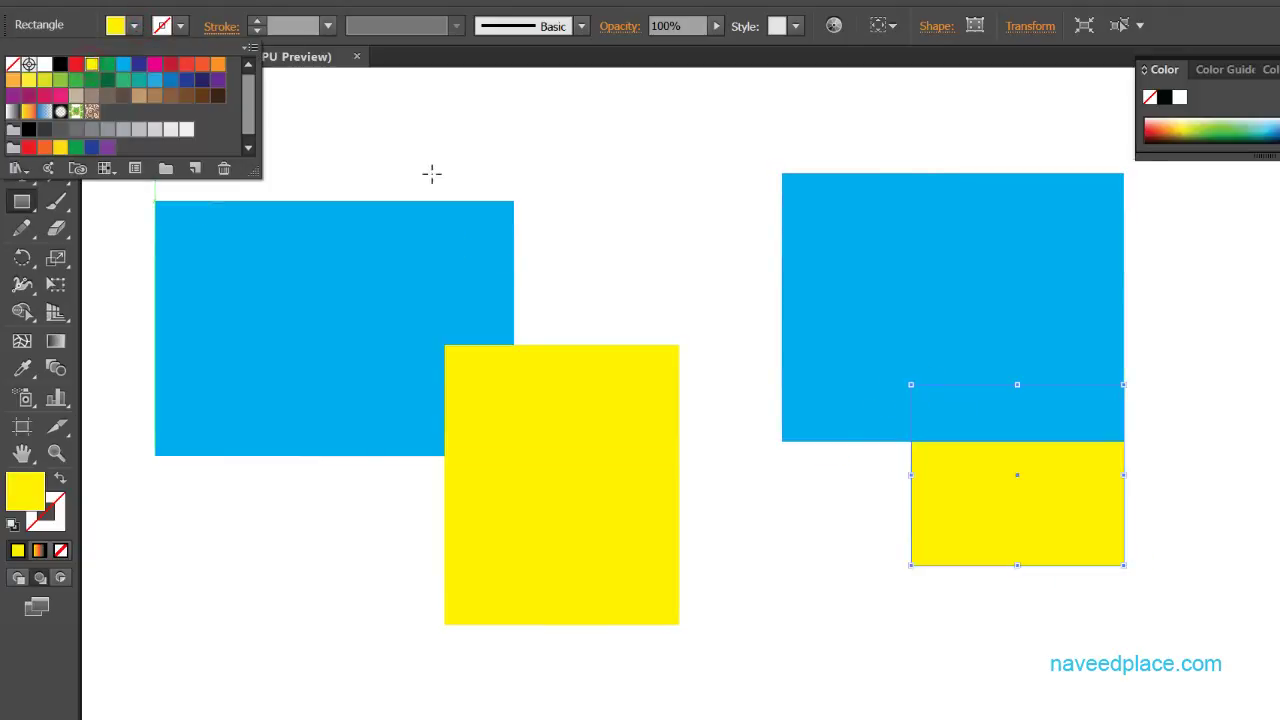
pyautogui.click(439, 174)
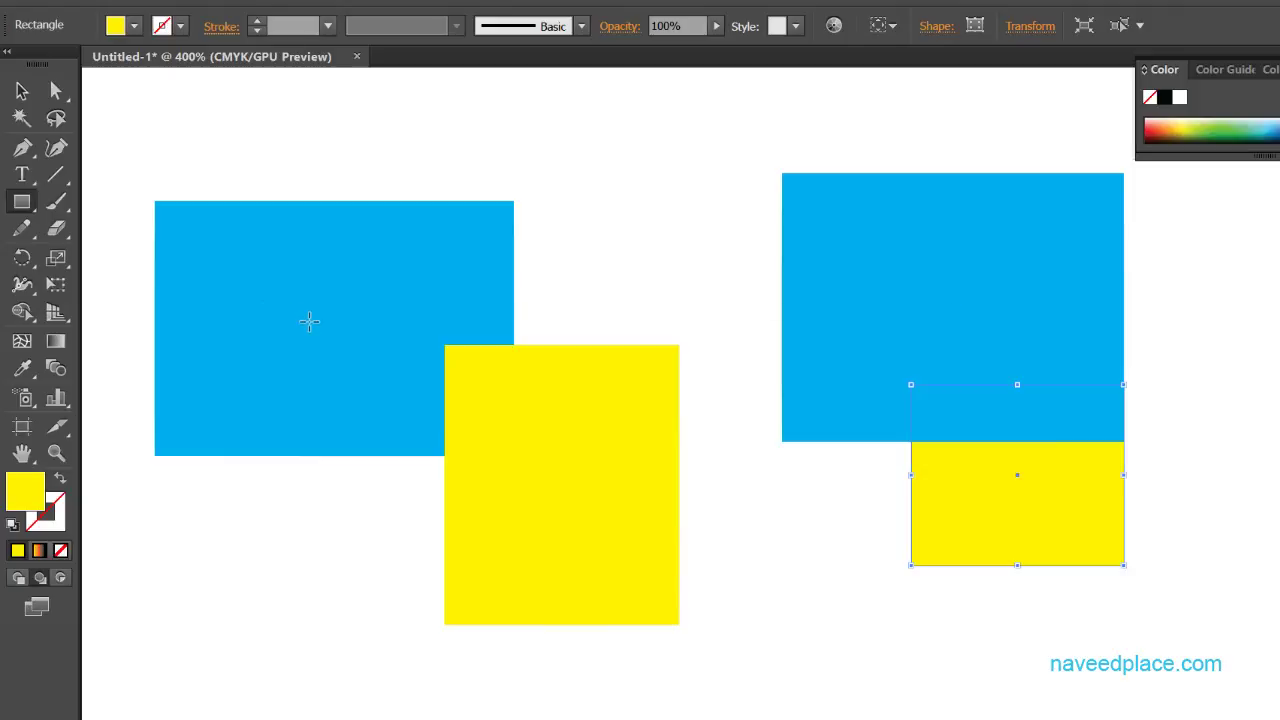
# Toggle the Draw Behind mode, then select all rectangles with Ctrl+A and delete them.
pyautogui.click(41, 578)
pyautogui.hotkey('ctrl', 'a')
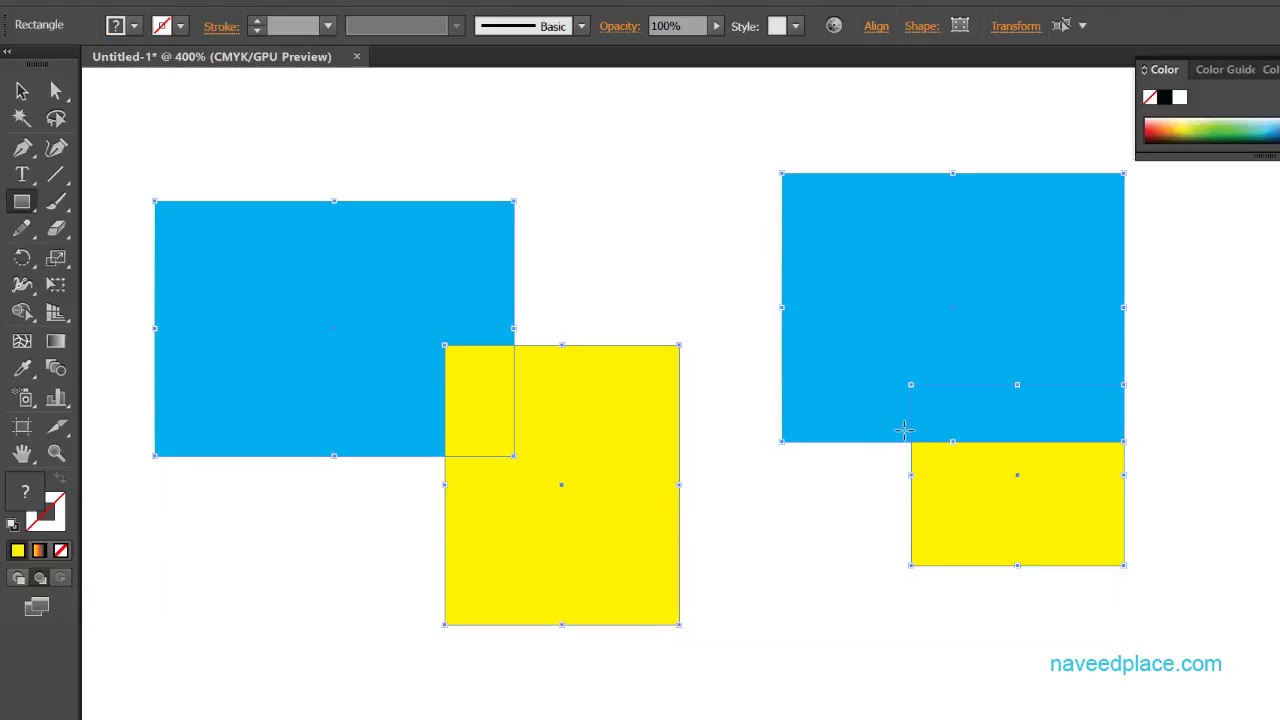
pyautogui.press('Delete')
# Draw a large yellow rectangle near the page centre and turn on Draw Inside for it.
pyautogui.moveTo(466, 259); pyautogui.dragTo(962, 610)
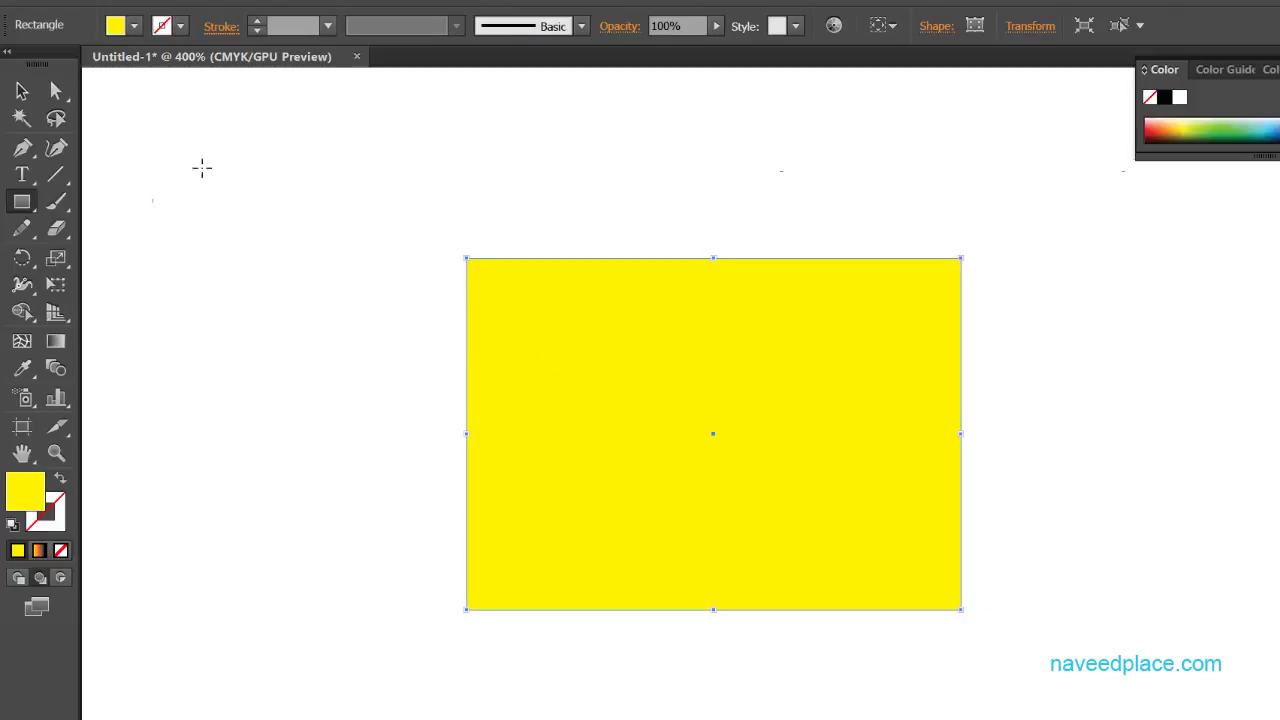
pyautogui.click(21, 201)
pyautogui.click(130, 306)
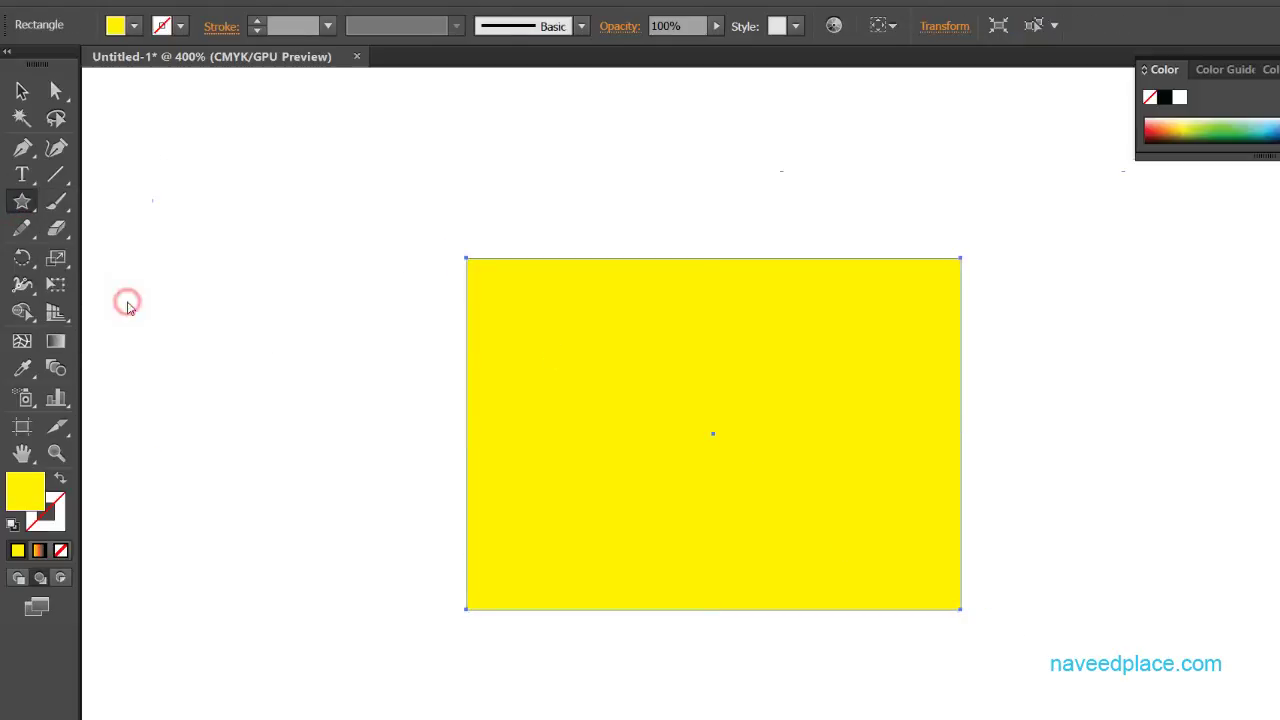
pyautogui.click(21, 90)
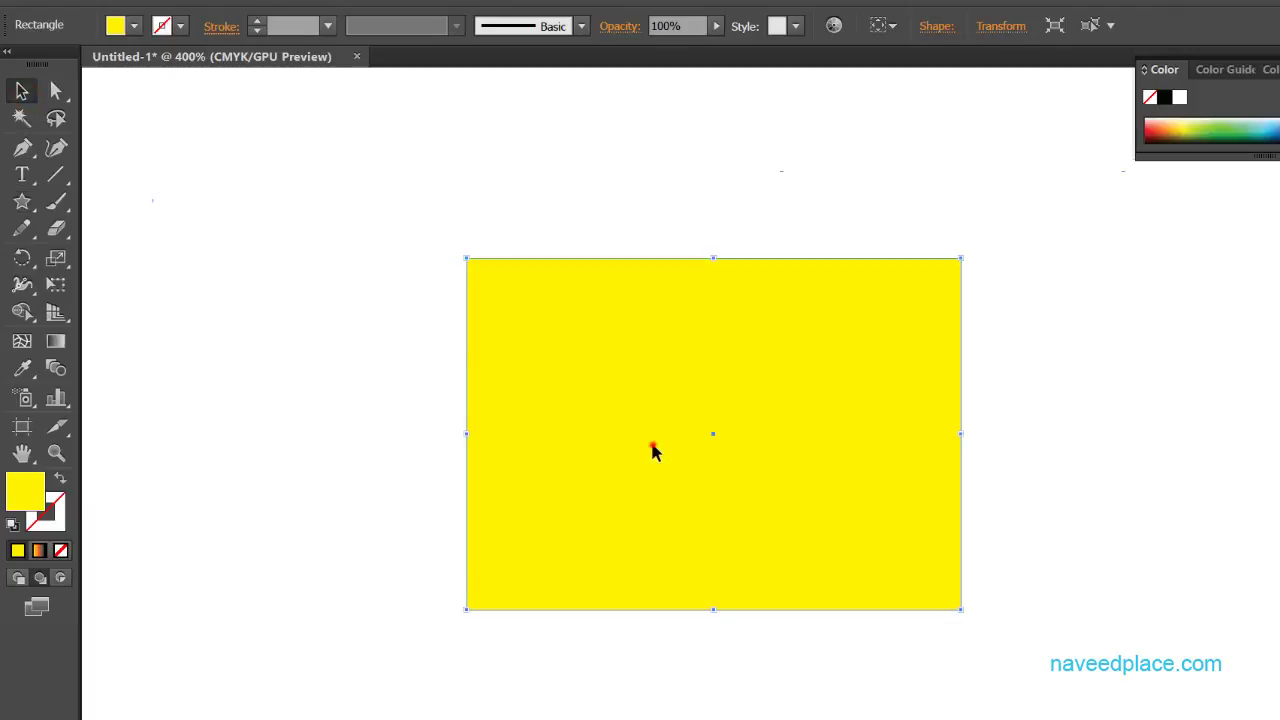
pyautogui.click(61, 578)
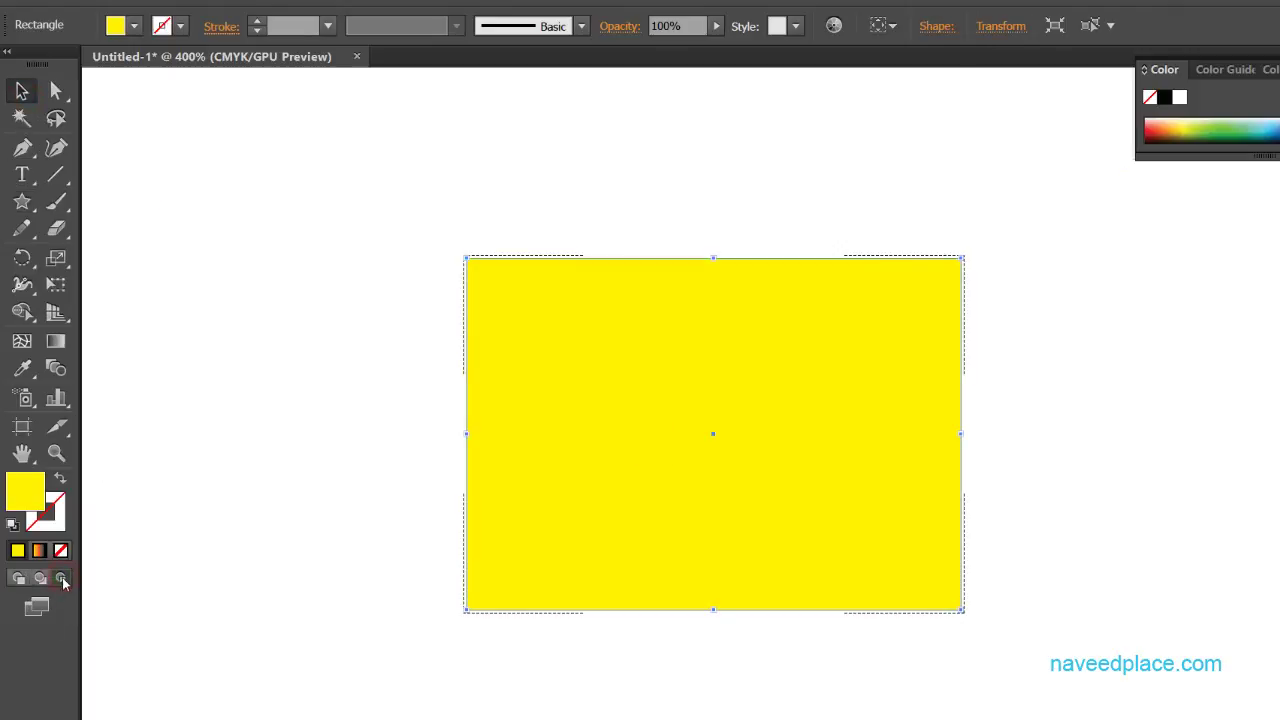
# Choose the Star Tool from the shape tools flyout.
pyautogui.click(29, 205)
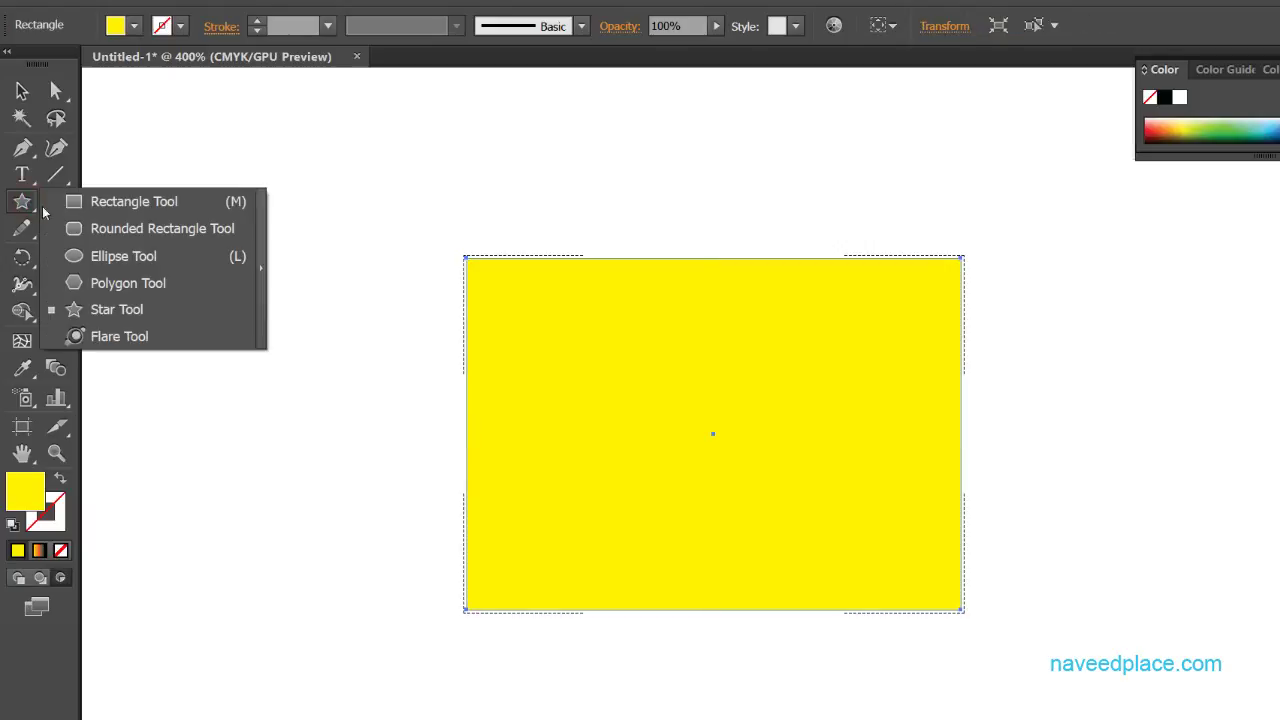
pyautogui.click(120, 280)
pyautogui.click(21, 201)
pyautogui.click(88, 307)
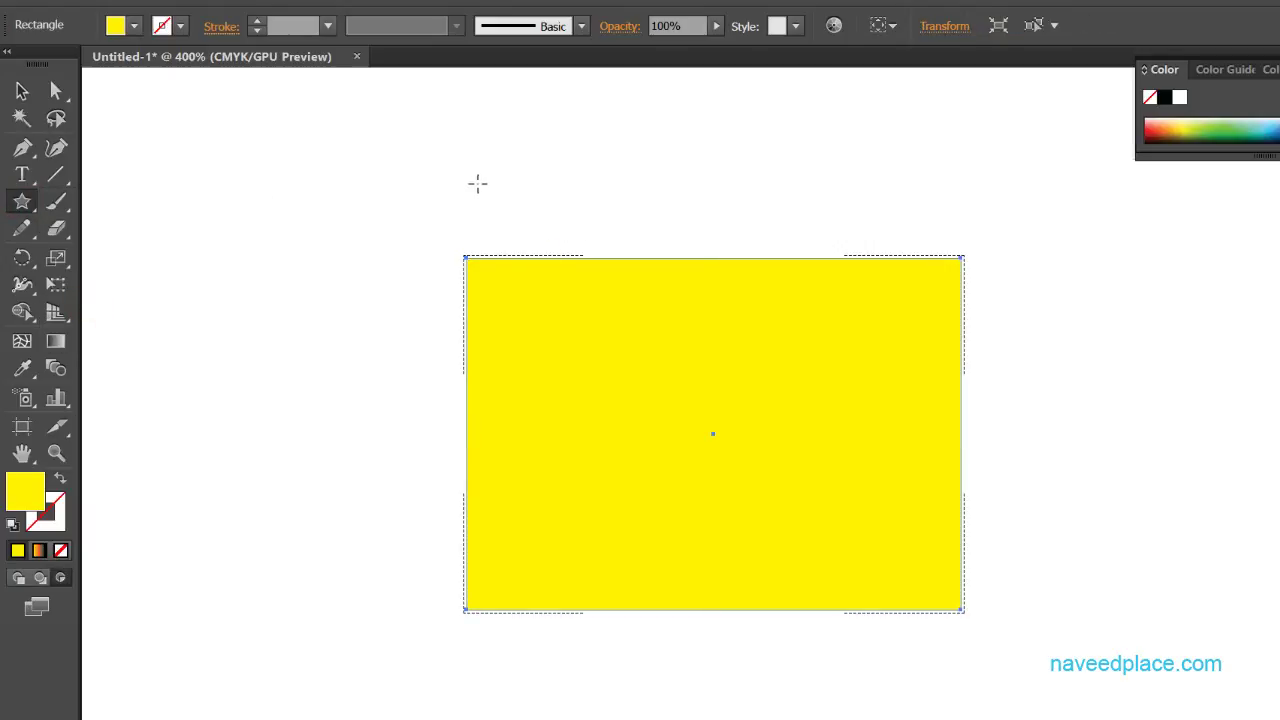
# Draw a star over the yellow rectangle's top-left corner and fill it cyan.
pyautogui.moveTo(420, 198); pyautogui.dragTo(504, 360)
pyautogui.click(200, 25)
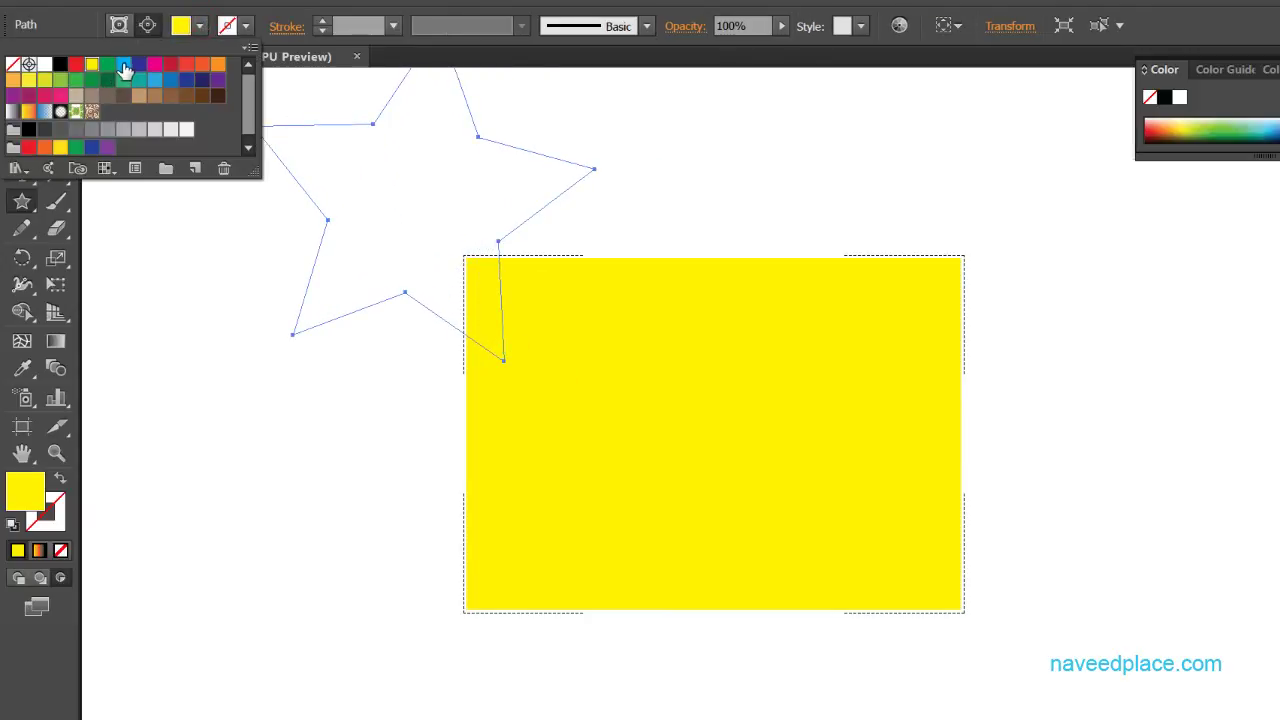
pyautogui.click(122, 66)
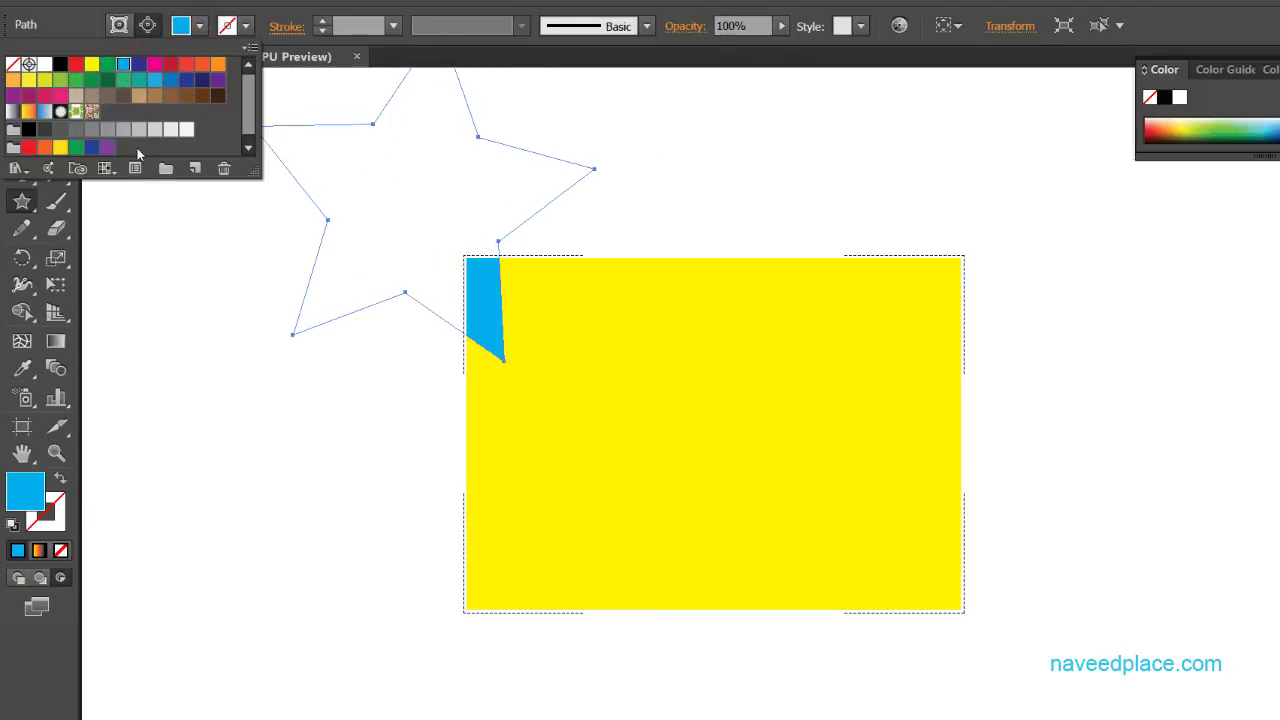
pyautogui.press('Escape')
# Reposition the clipped star group inside the rectangle's top-left corner, then deselect everything.
pyautogui.press('v')
pyautogui.moveTo(402, 199); pyautogui.dragTo(669, 378)
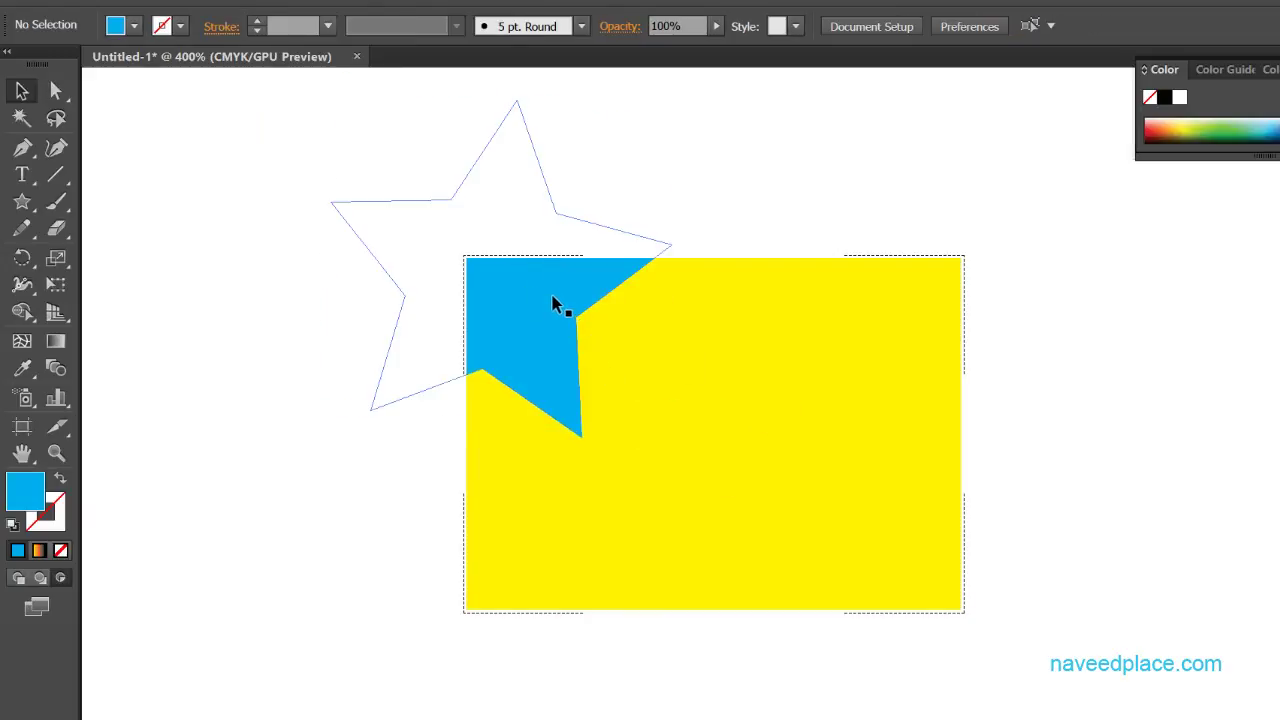
pyautogui.click(500, 311)
pyautogui.click(488, 256)
pyautogui.moveTo(520, 309); pyautogui.dragTo(530, 267)
pyautogui.keyDown('shift'); pyautogui.click(914, 403); pyautogui.keyUp('shift')
pyautogui.click(467, 187)
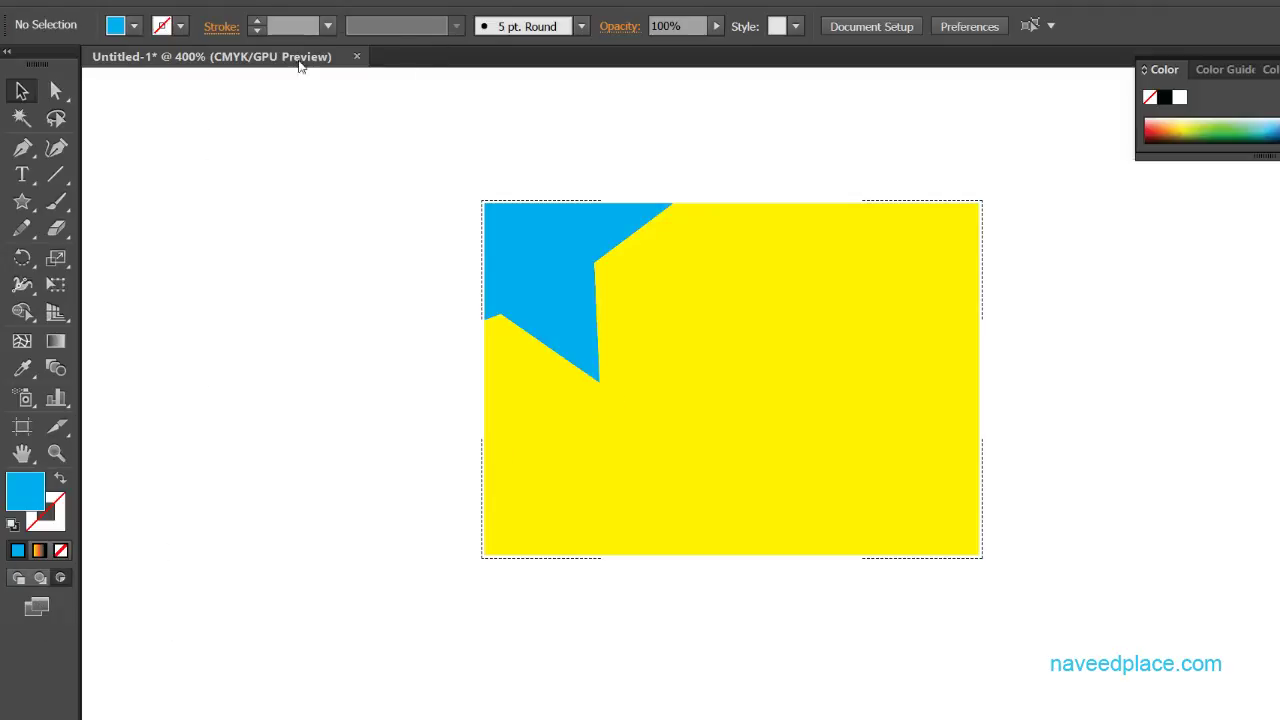
# Switch to Full Screen Mode with Menu Bar, then to Full Screen Mode.
pyautogui.click(47, 606)
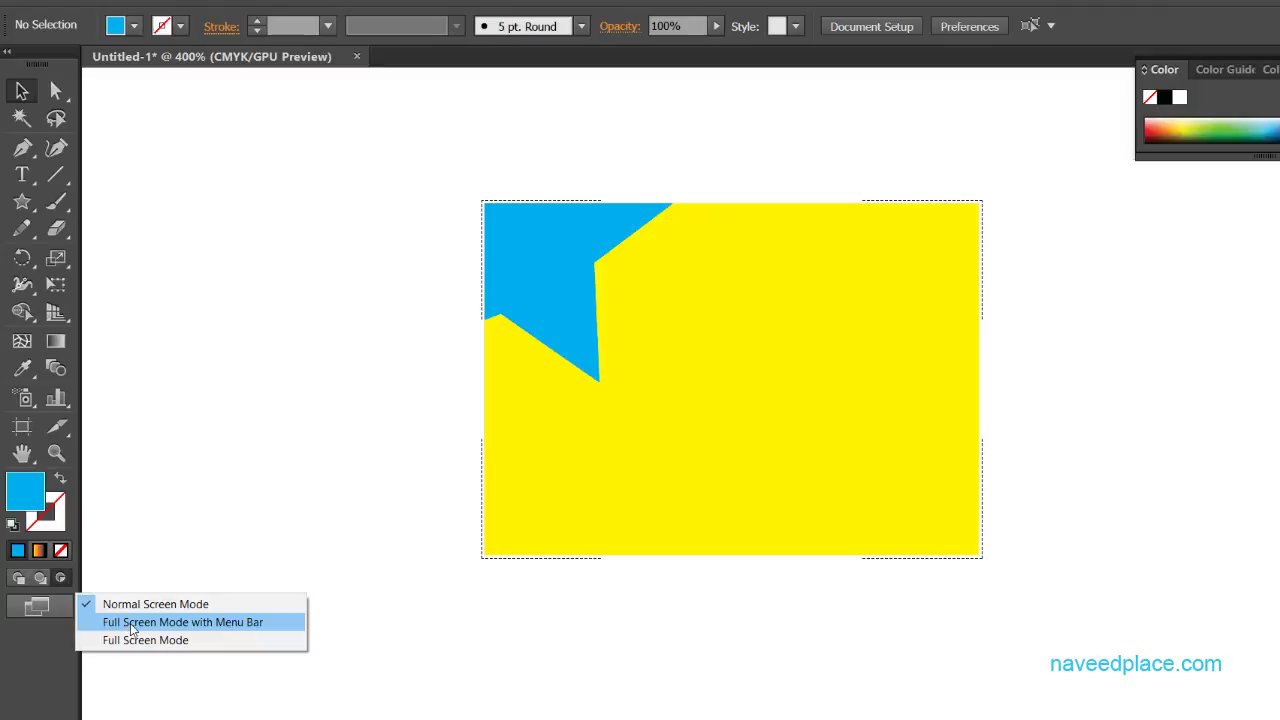
pyautogui.click(240, 622)
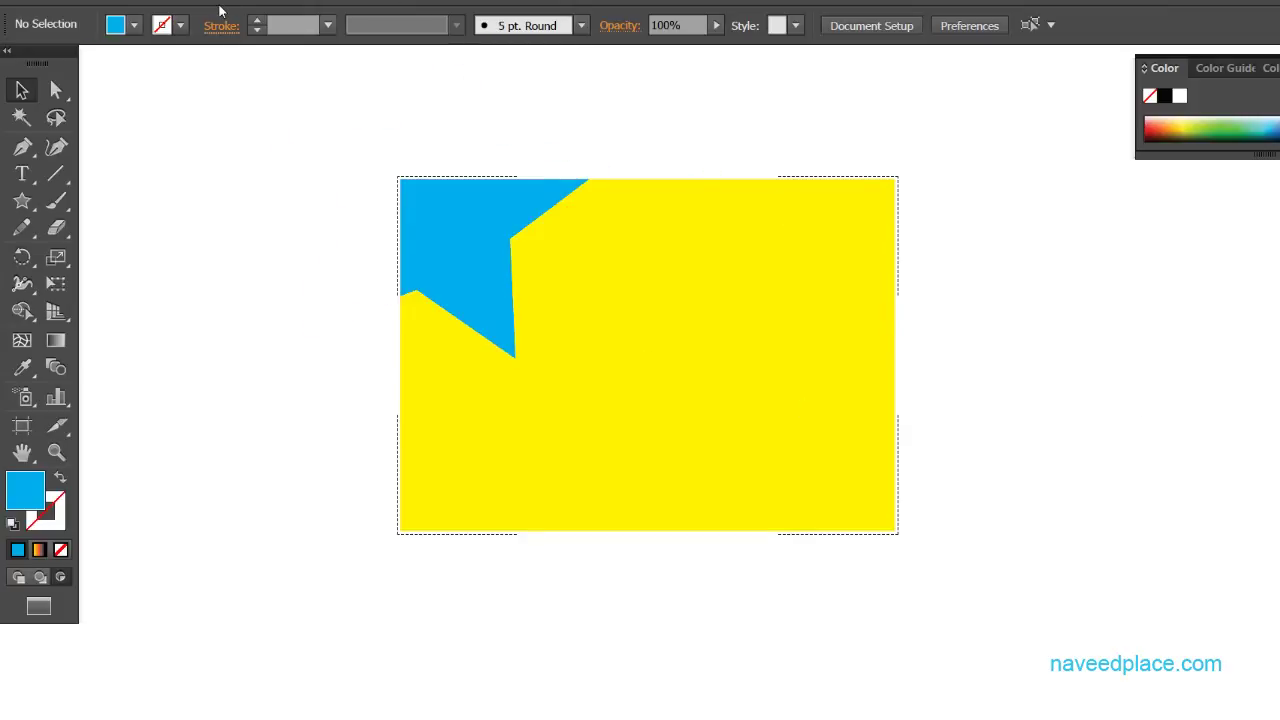
pyautogui.click(43, 605)
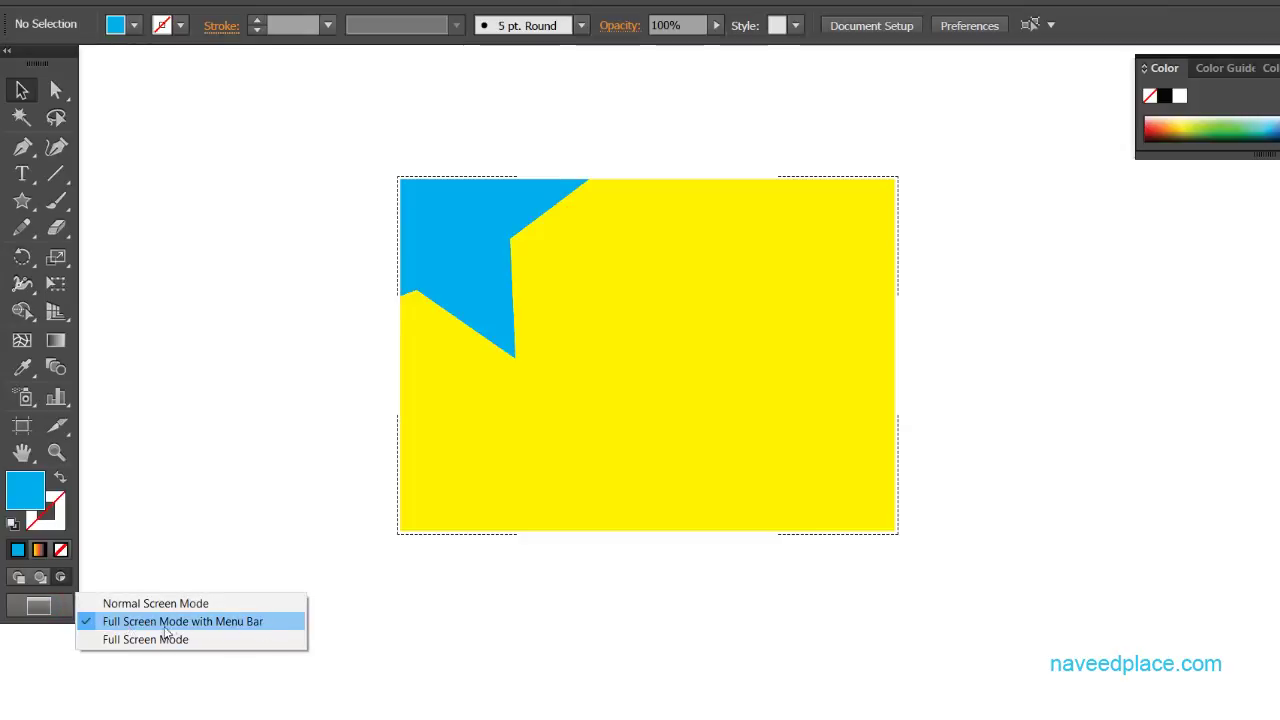
pyautogui.click(127, 642)
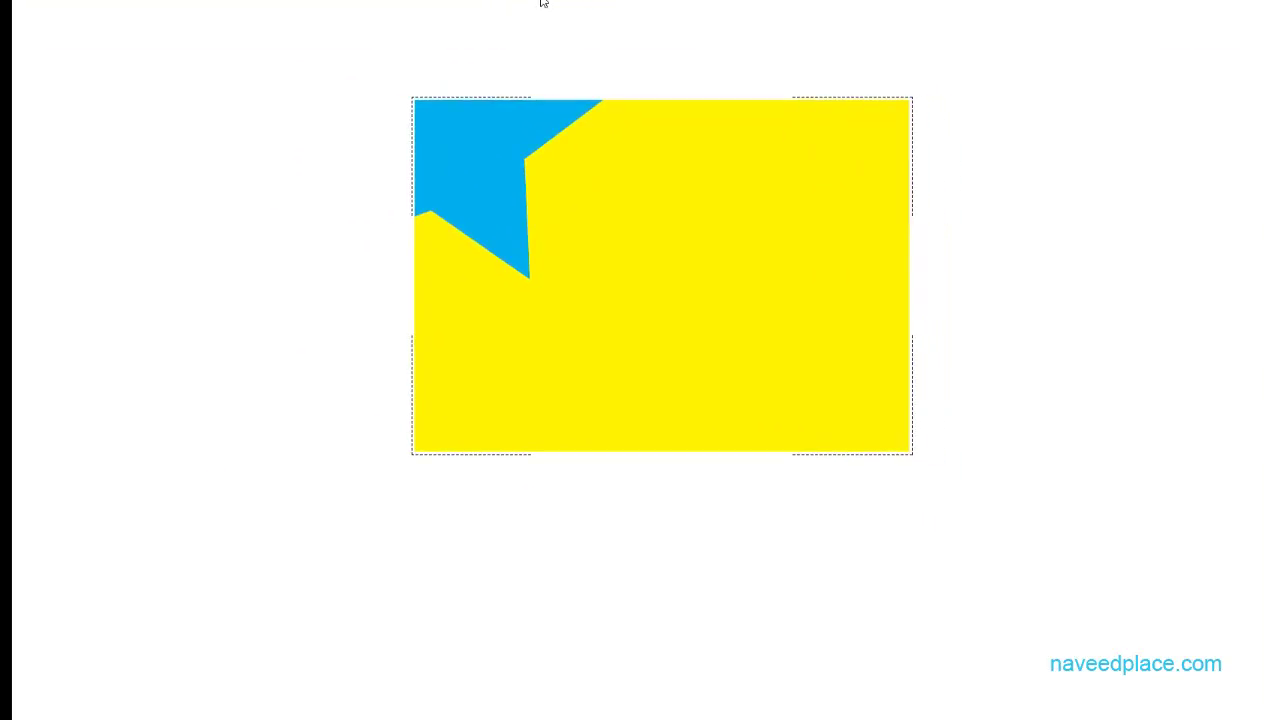
# Return to Normal Screen Mode and reopen the Change Screen Mode list.
pyautogui.click(403, 60)
pyautogui.press('f')
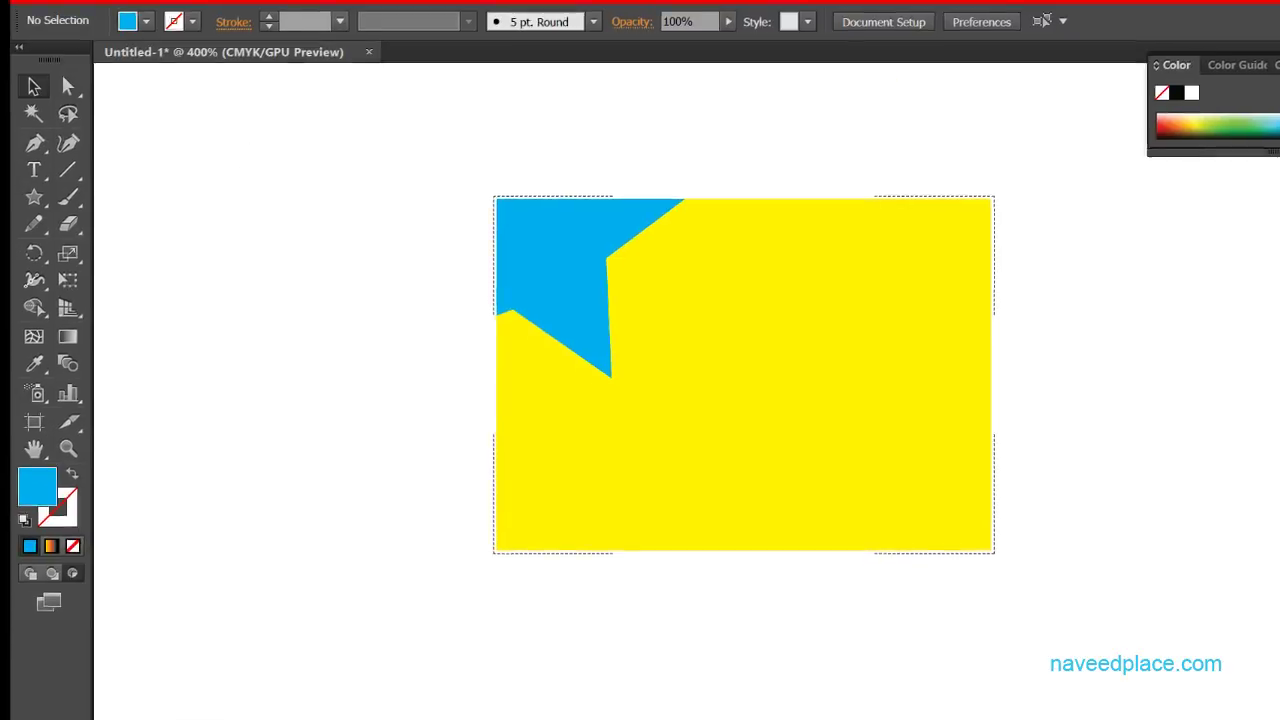
pyautogui.click(45, 607)
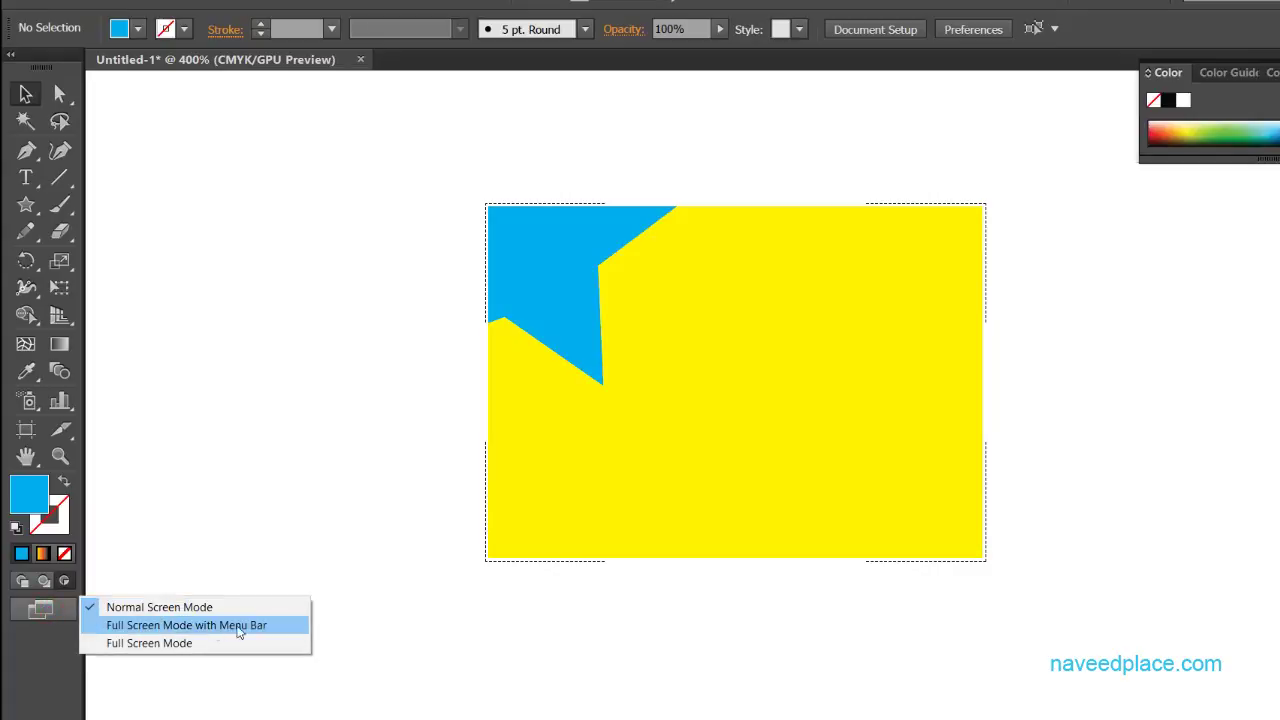